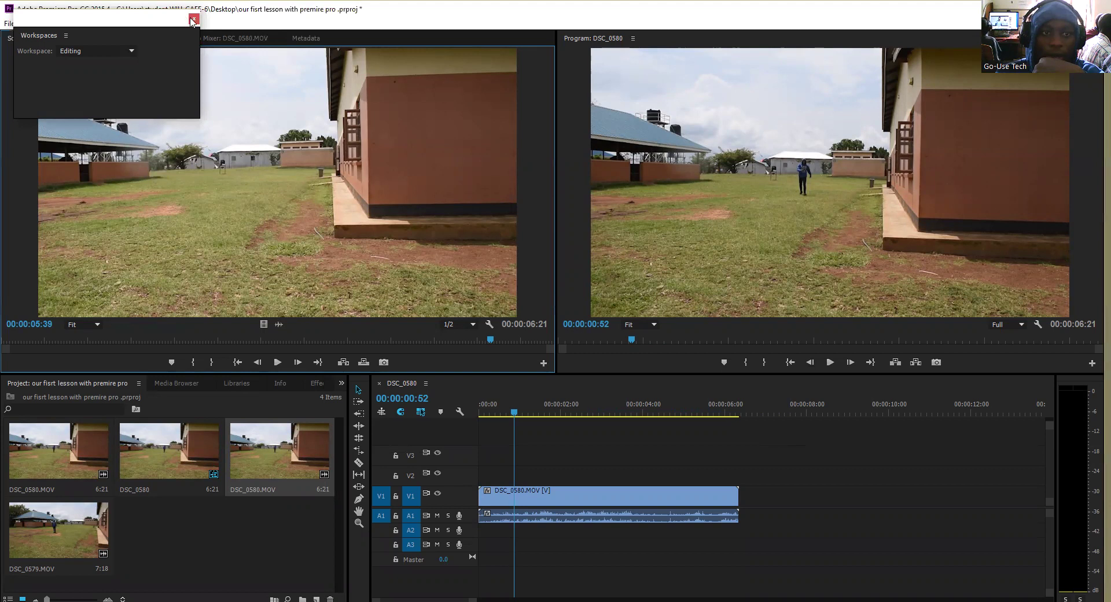
Close the Workspaces window and create a default still title named "hello my name is" plus the person's first name, copying that text
left_click(194, 18)
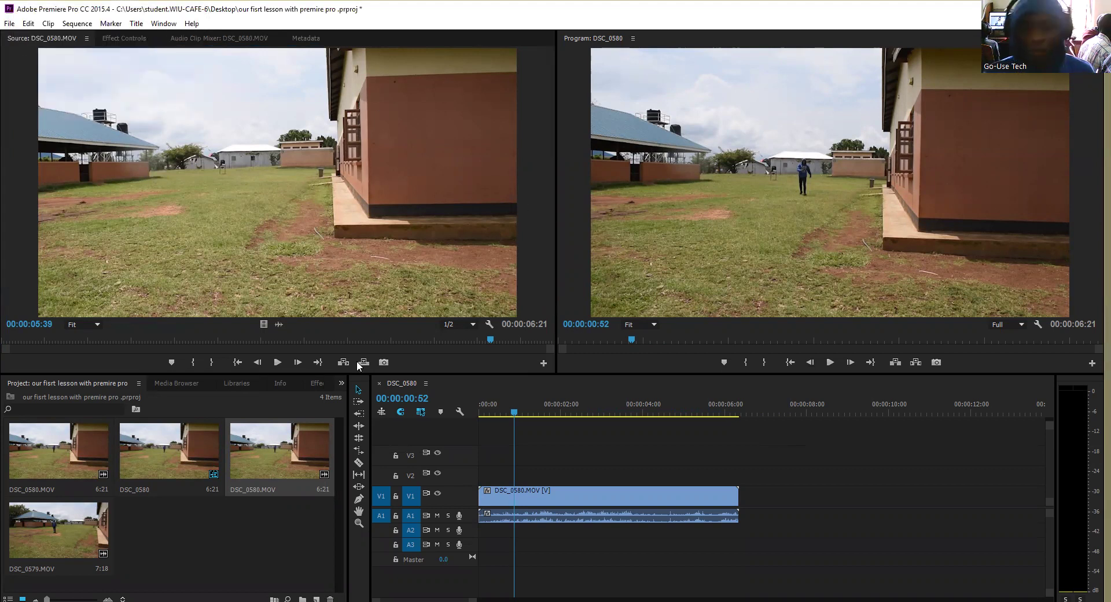
left_click(136, 23)
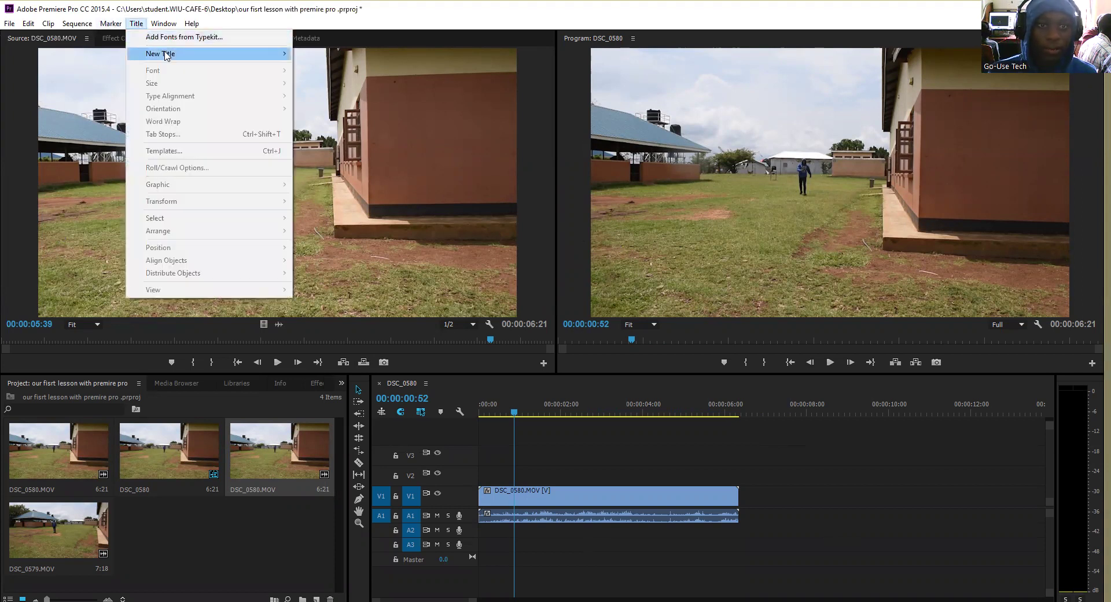
mouse_move(173, 55)
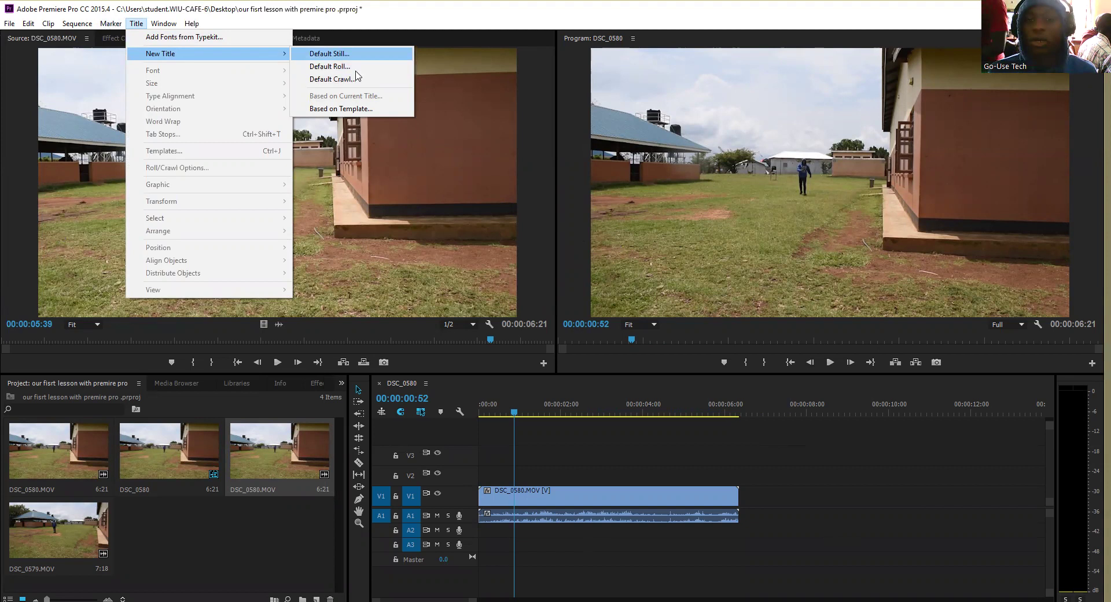
left_click(327, 54)
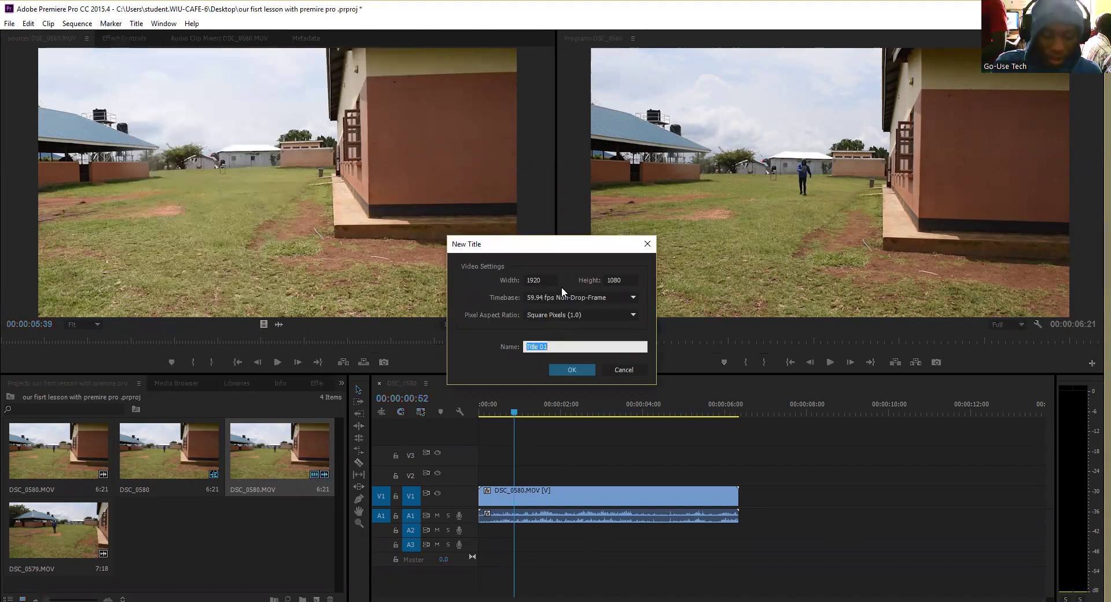
type("hell")
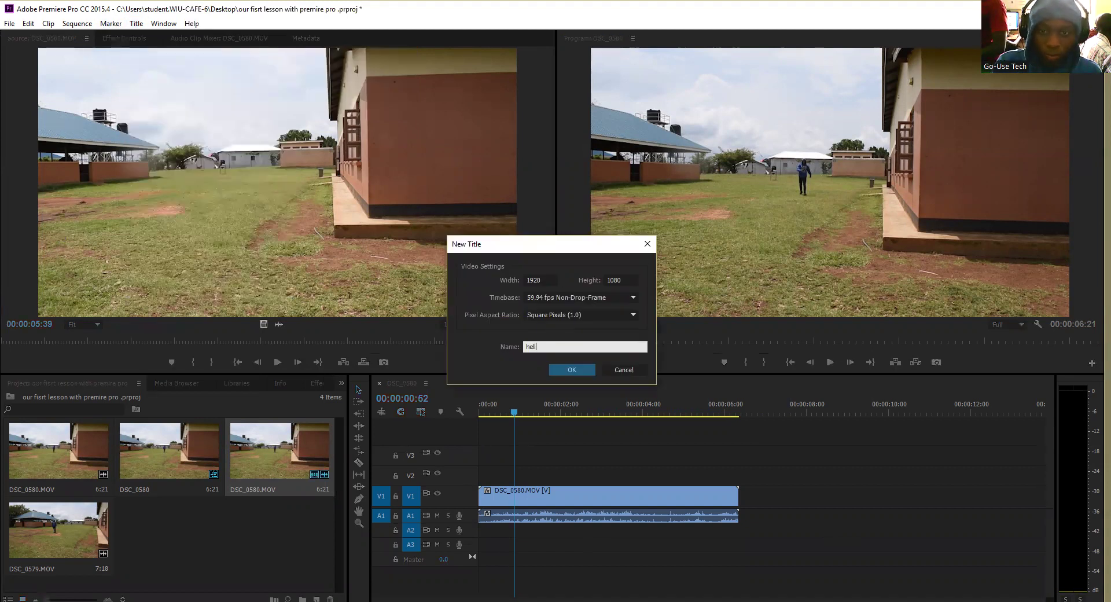
type("o my nam e")
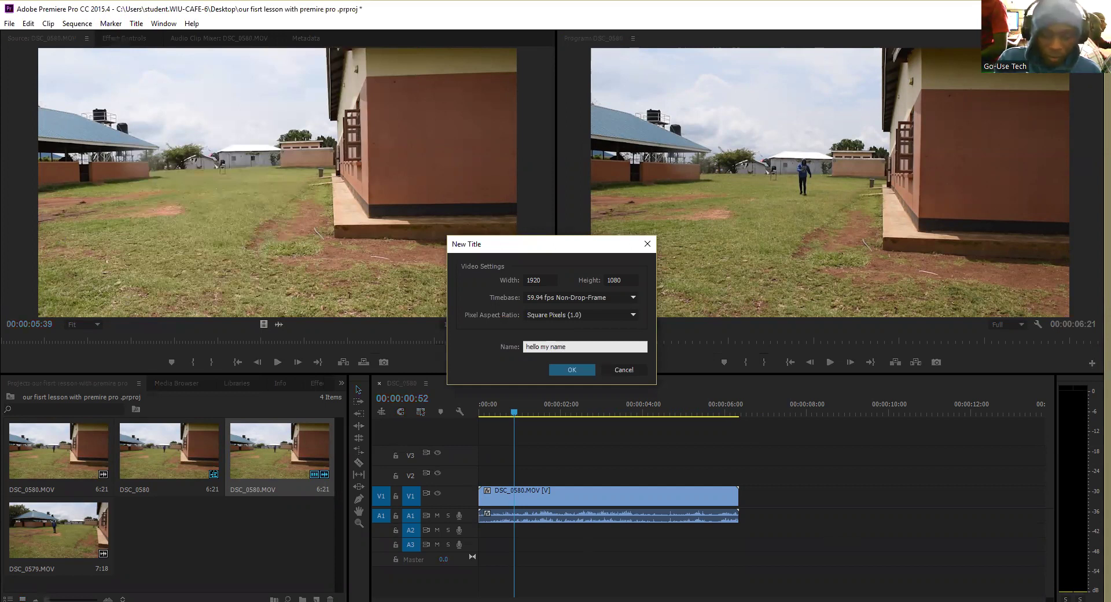
type("is jonathan")
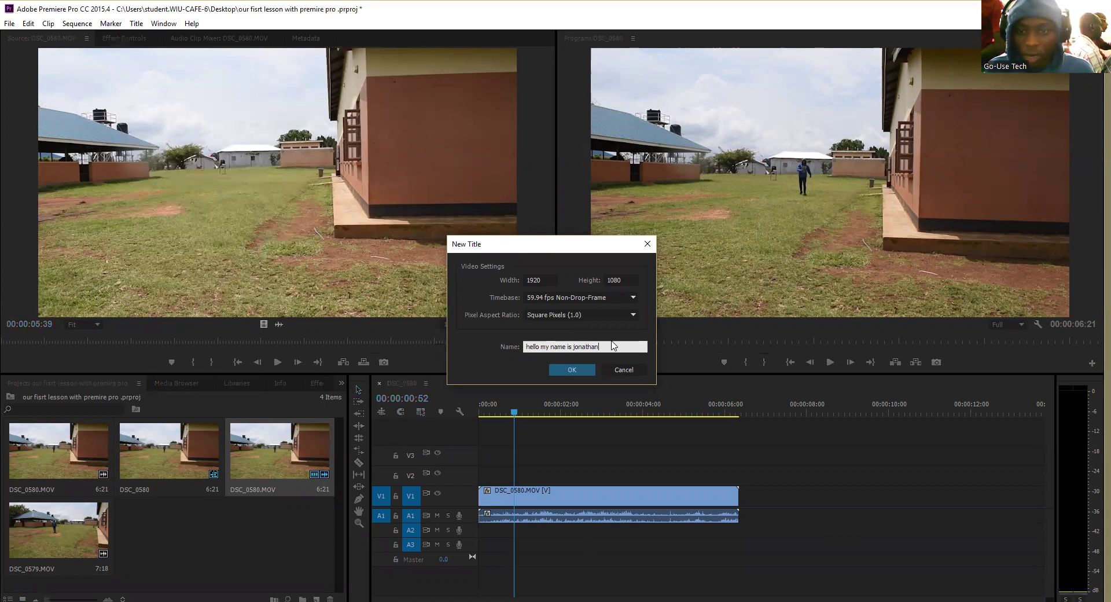
left_click(512, 335)
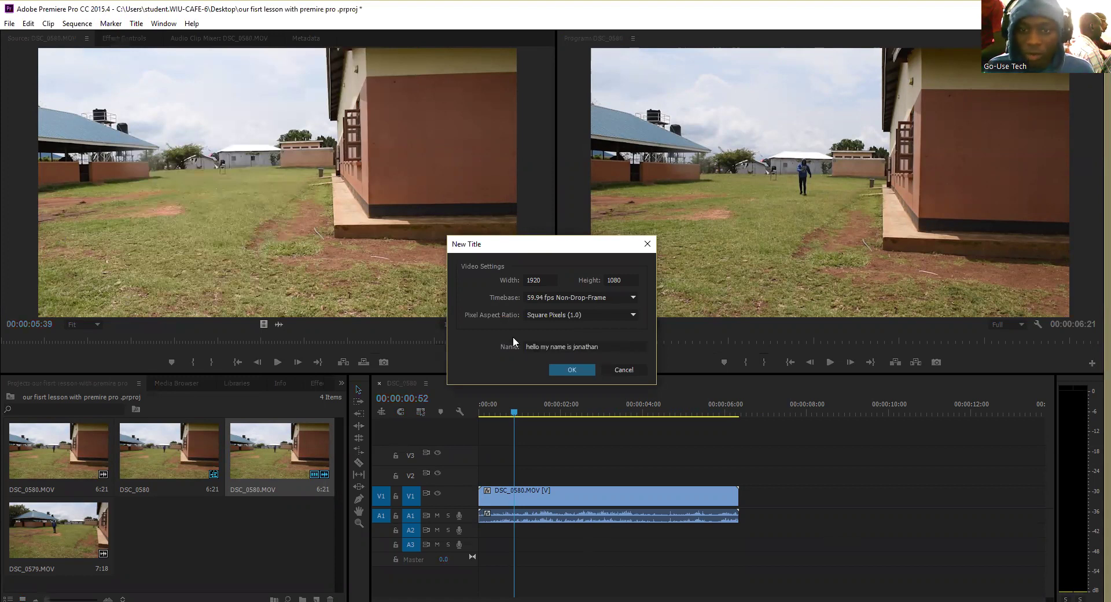
left_click(591, 346)
key("ctrl+c")
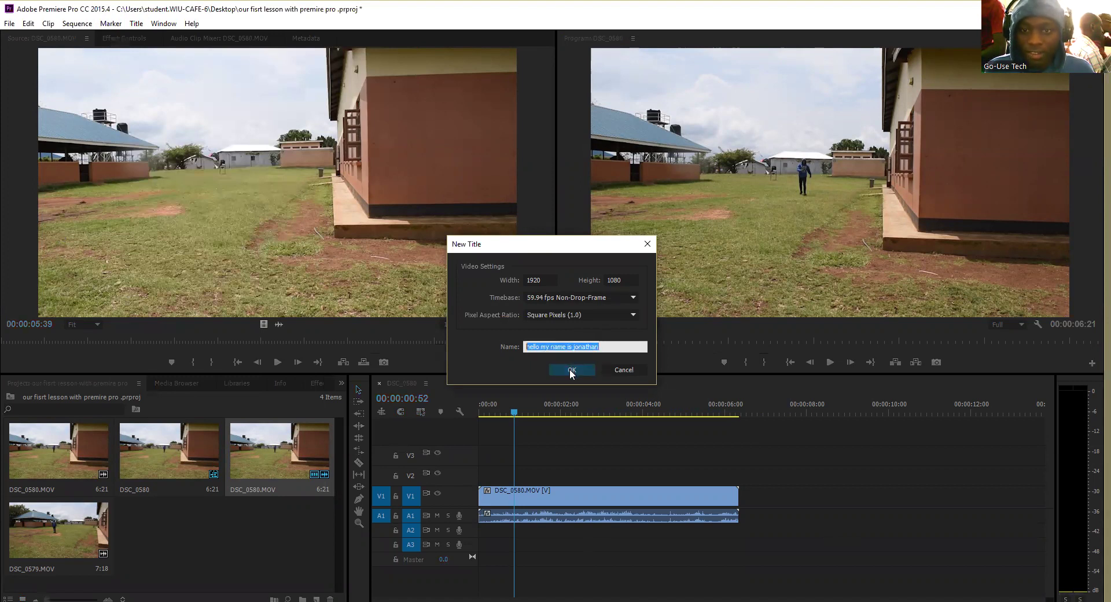
left_click(571, 374)
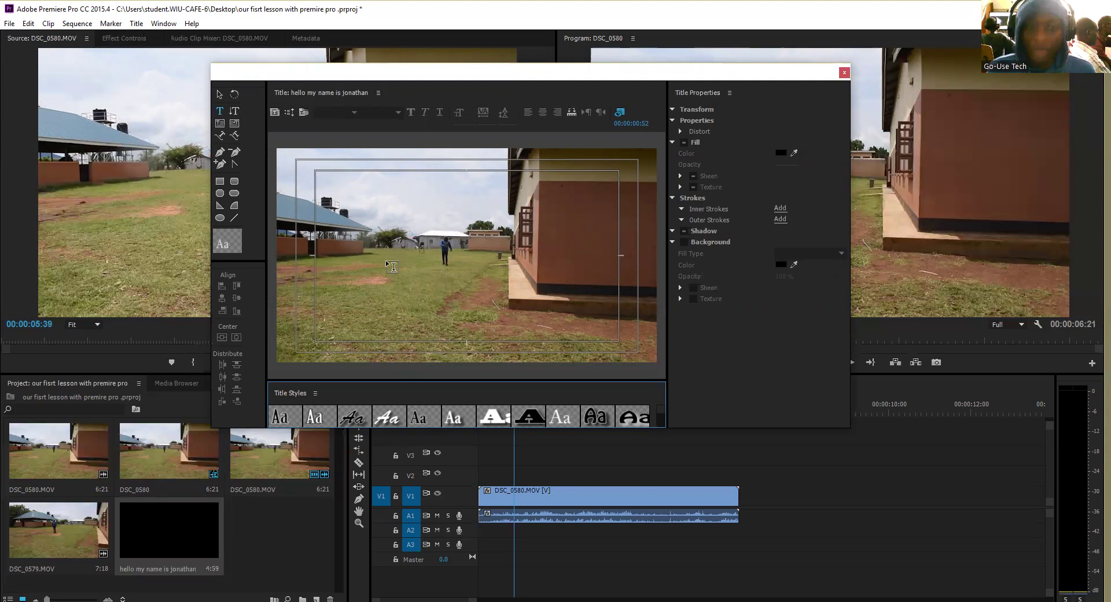
Paste the copied greeting as a text line across the lower part of the title frame
left_click(342, 318)
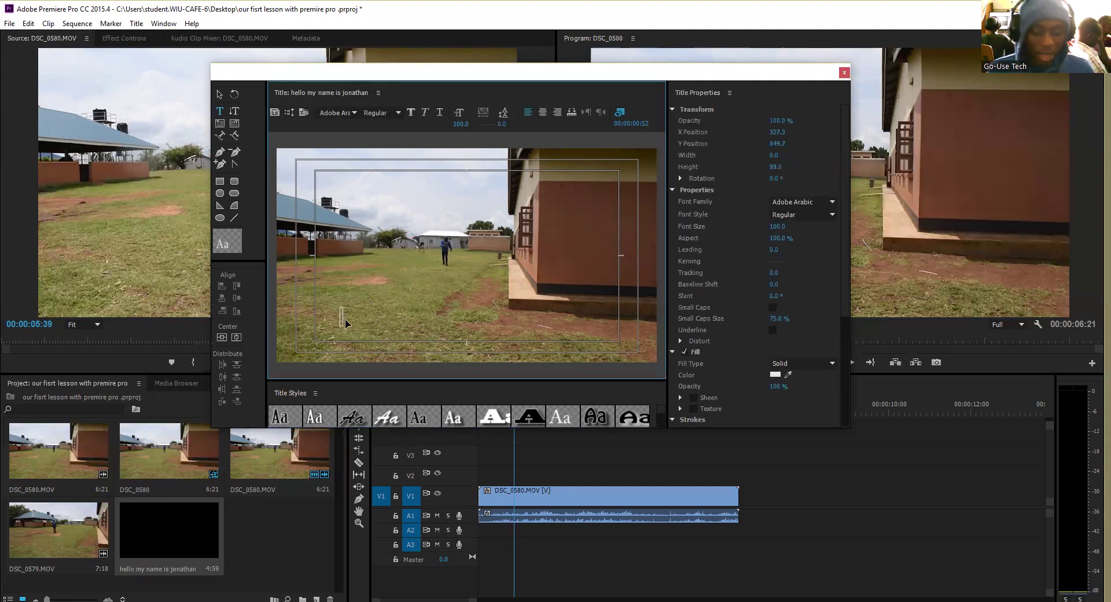
key("ctrl+v")
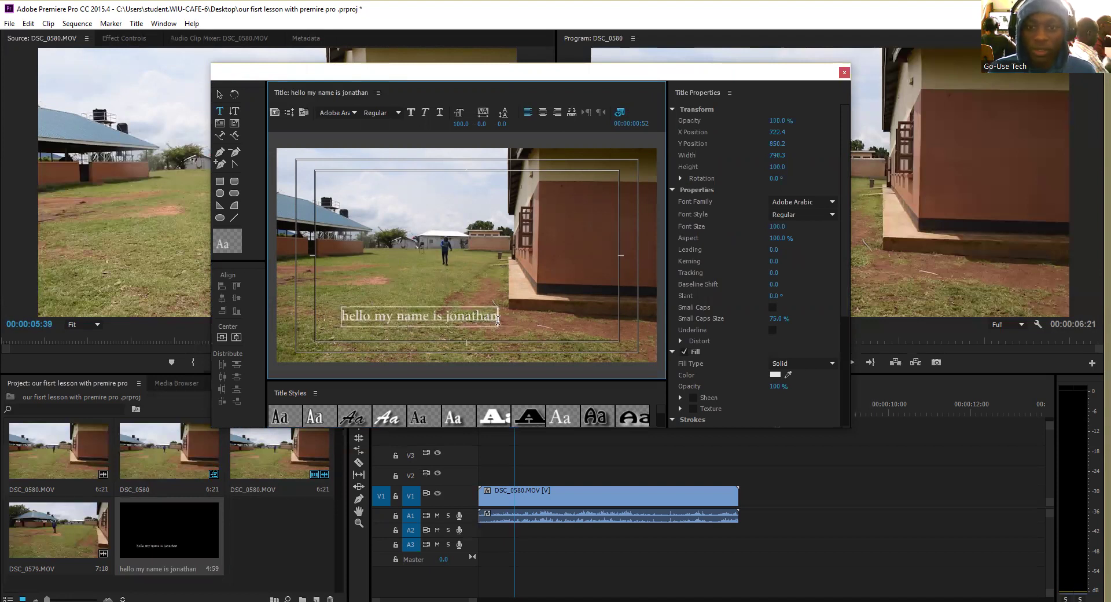
Set the whole greeting text to the Yu Gothic font in Bold
left_click_drag(498, 319, 319, 312)
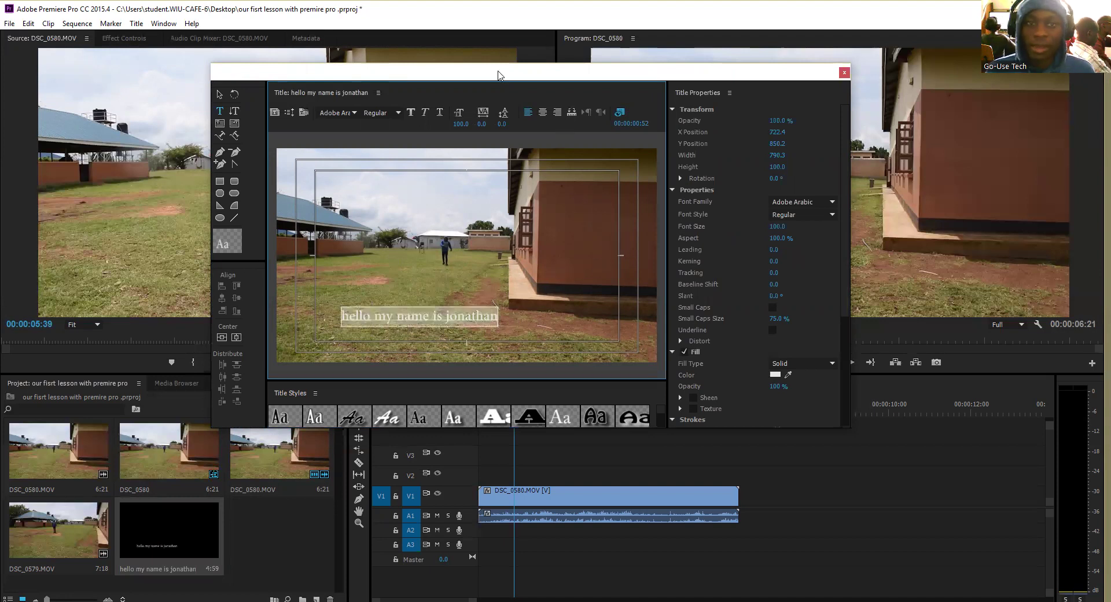
left_click(399, 113)
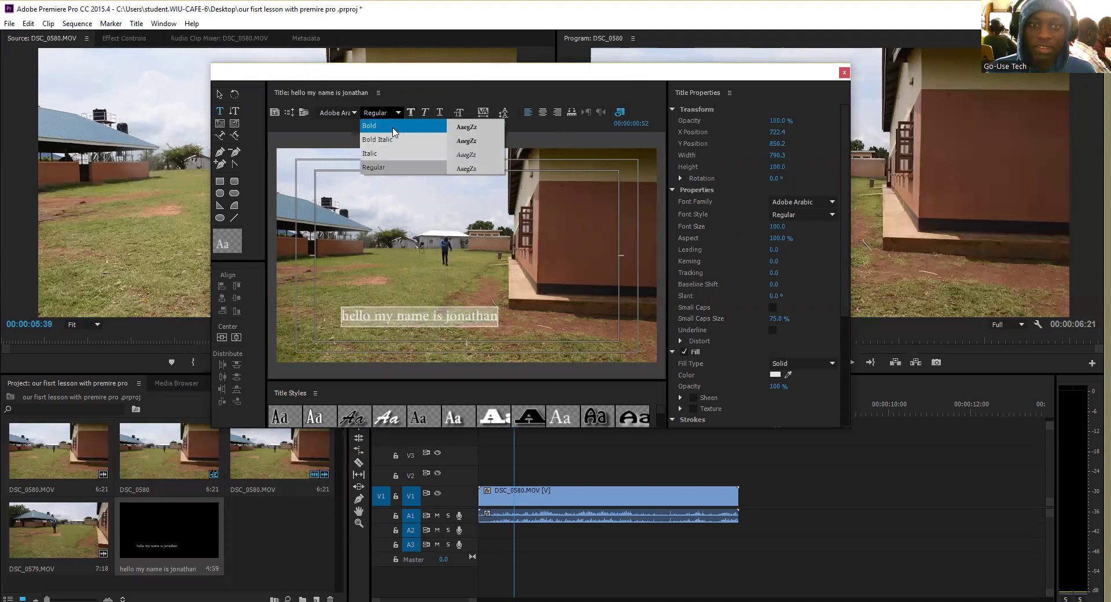
left_click(393, 127)
left_click(352, 112)
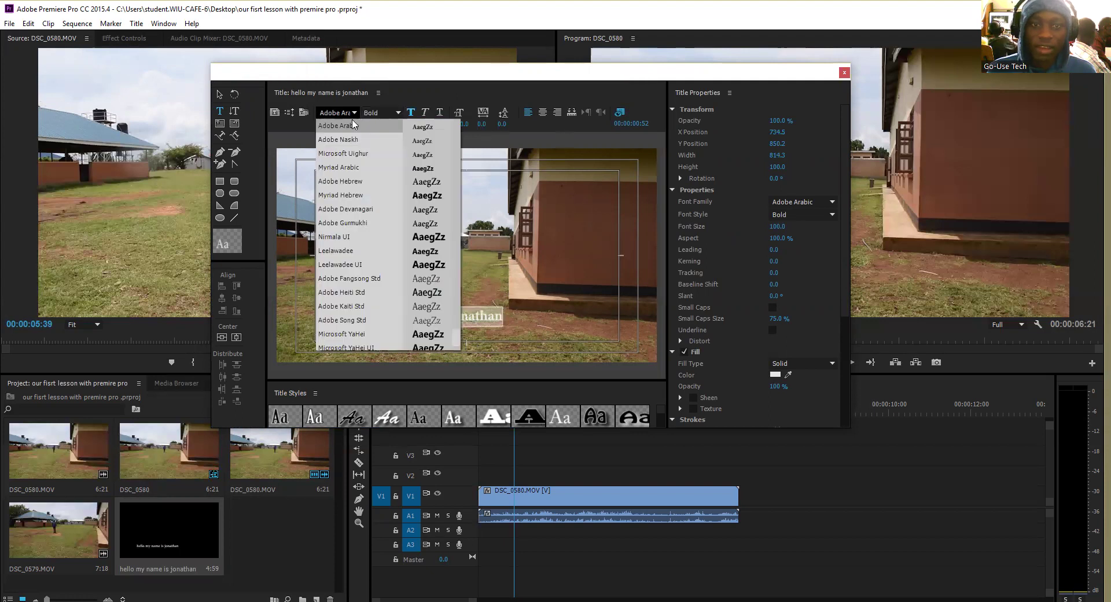
scroll(359, 260, "down", 1)
scroll(360, 260, "down", 10)
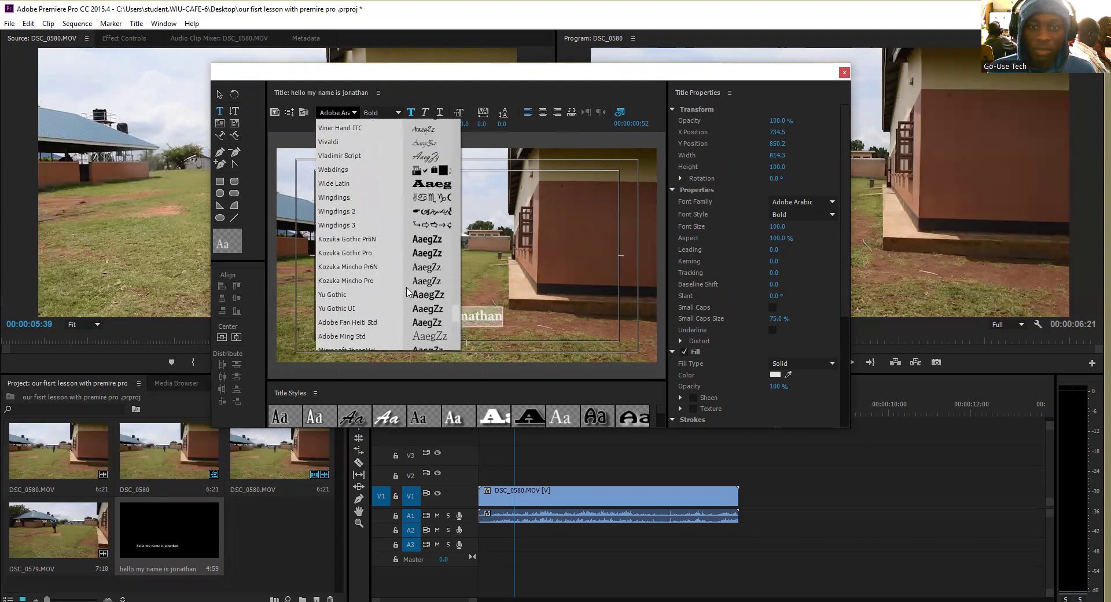
left_click(356, 297)
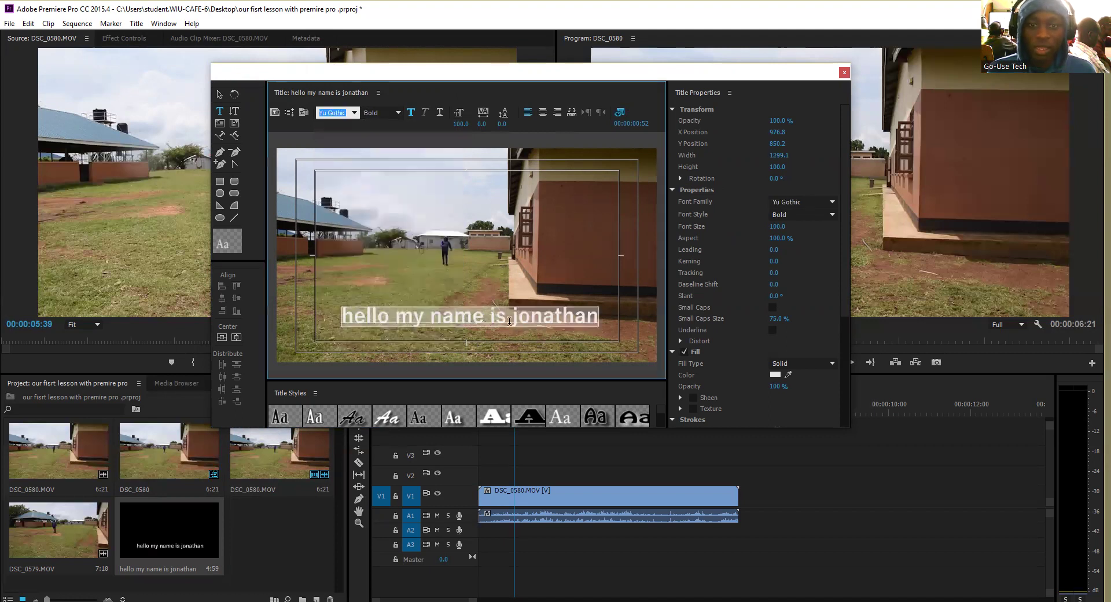
left_click(504, 342)
Reselect the greeting text, try several title styles including Blackoak, and apply the Adobe Garamond White 90 style
left_click(397, 319)
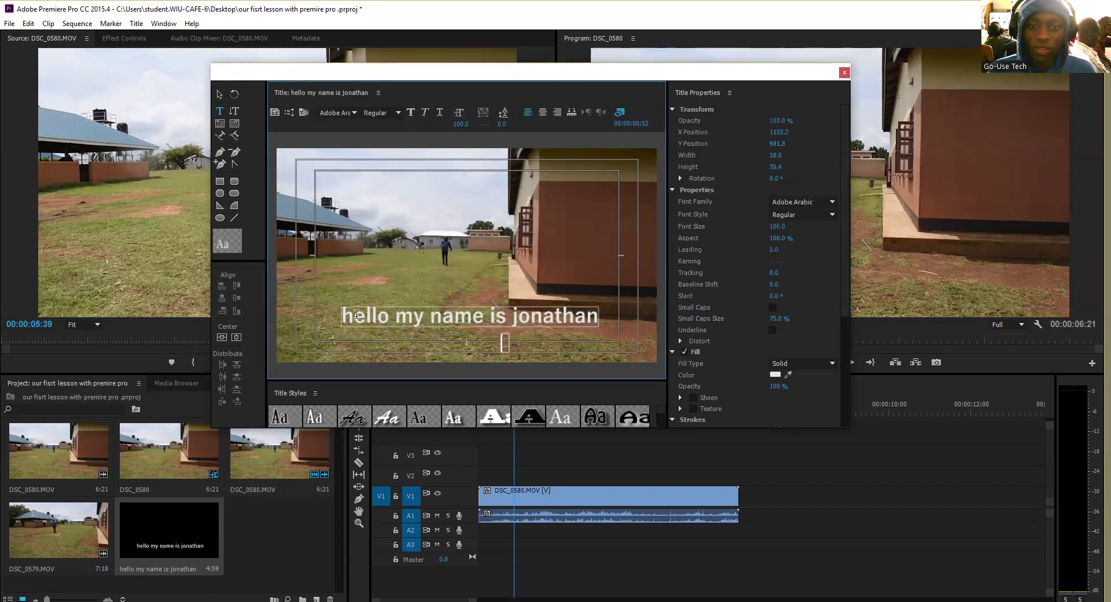
left_click_drag(565, 314, 620, 315)
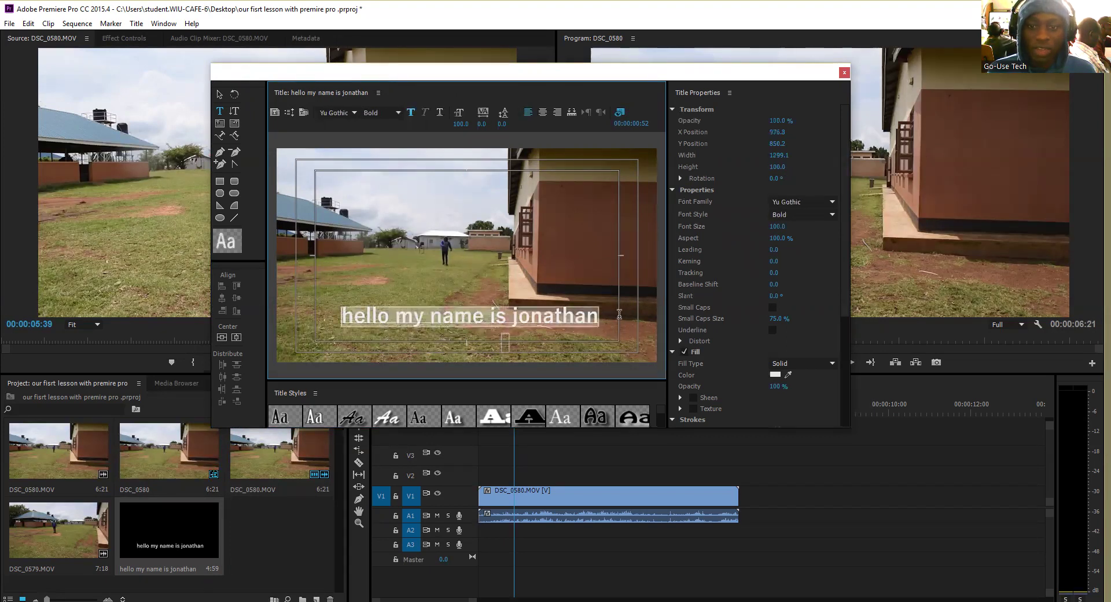
left_click(516, 325)
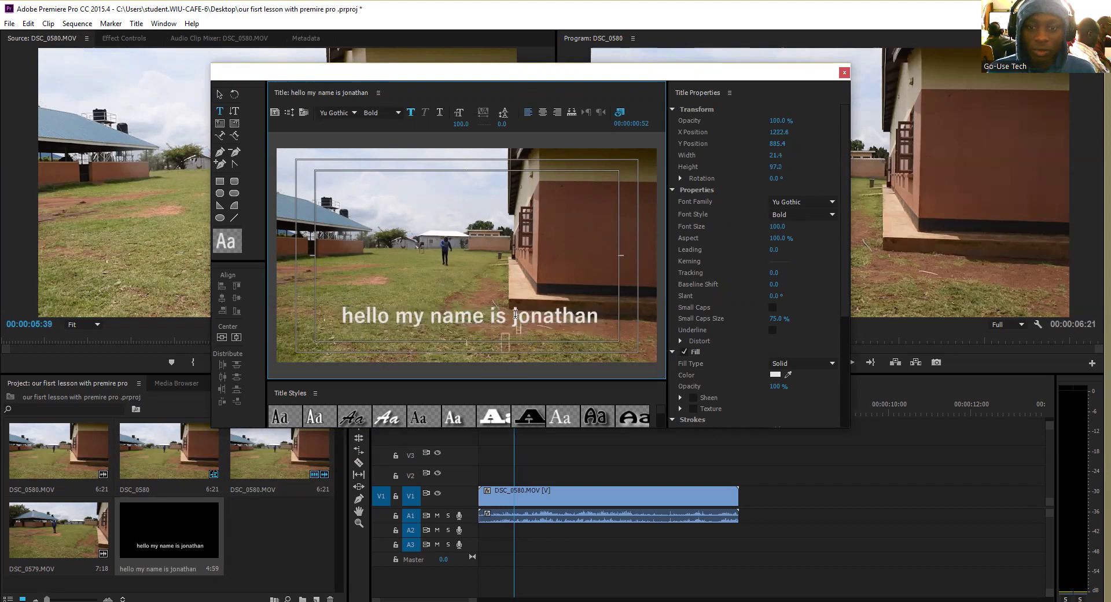
key("ctrl+a")
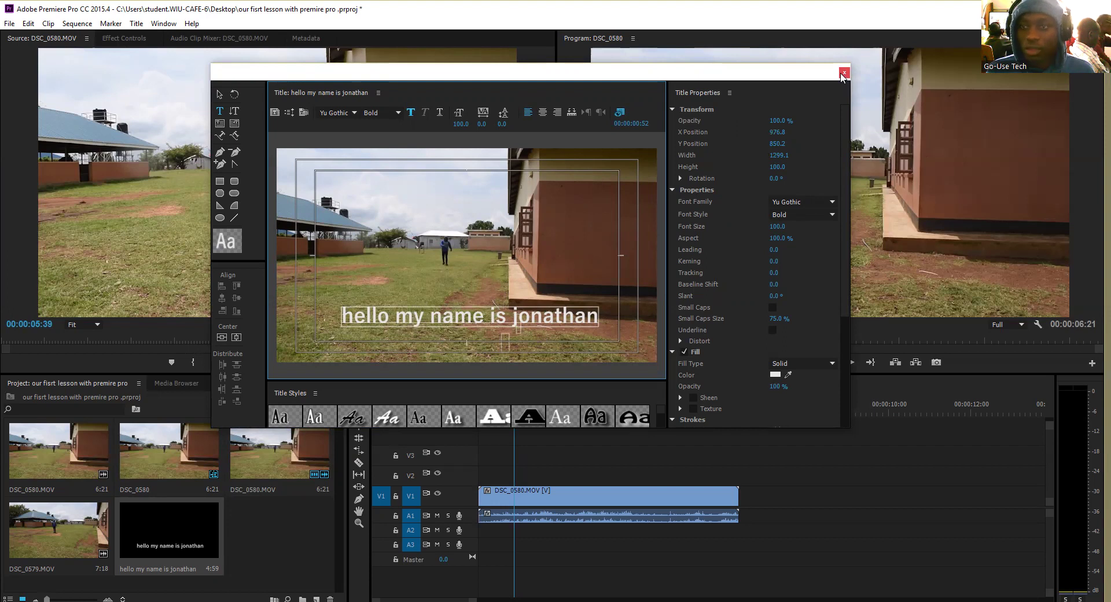
left_click(540, 383)
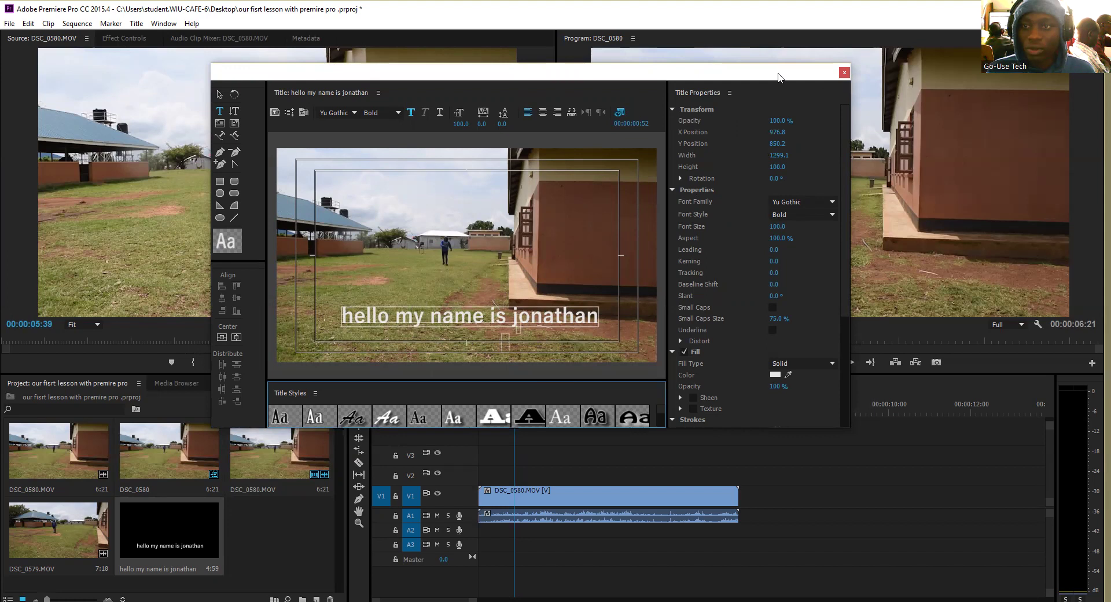
left_click_drag(778, 74, 778, 44)
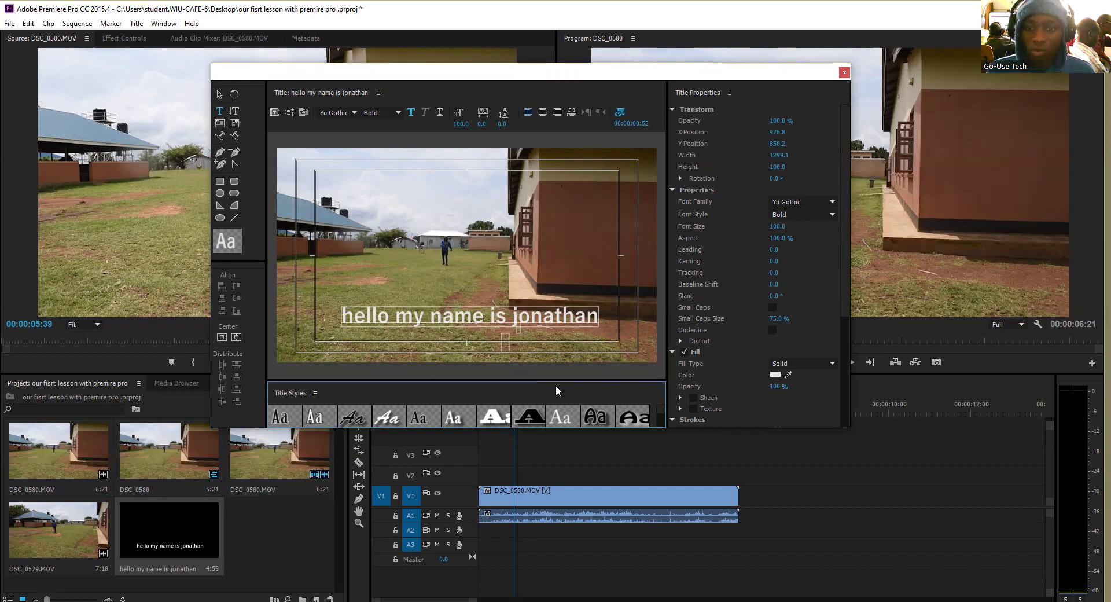
left_click(557, 387)
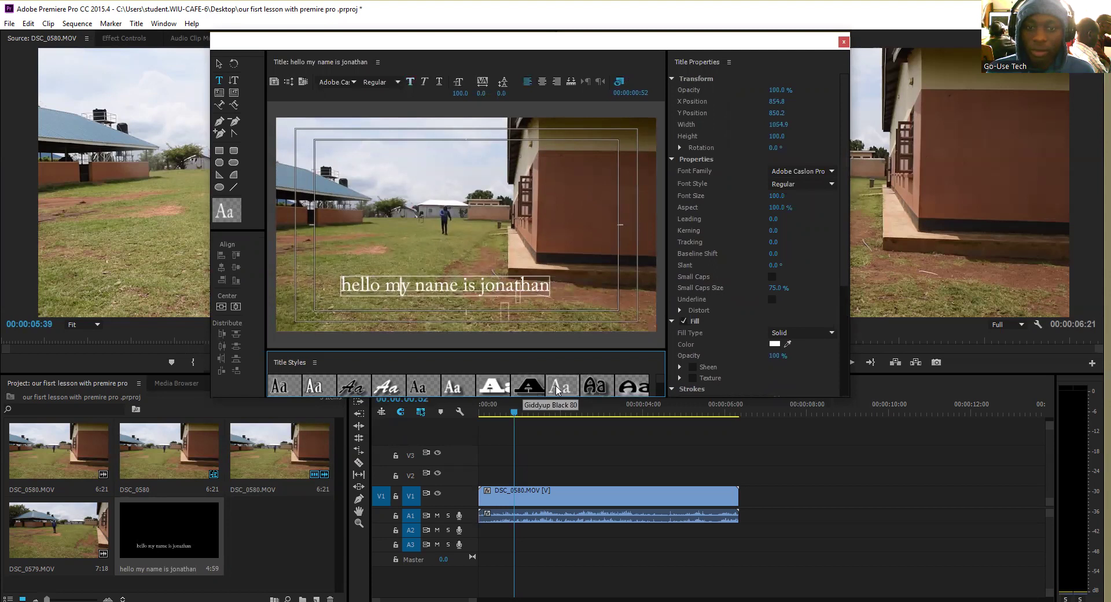
left_click(493, 386)
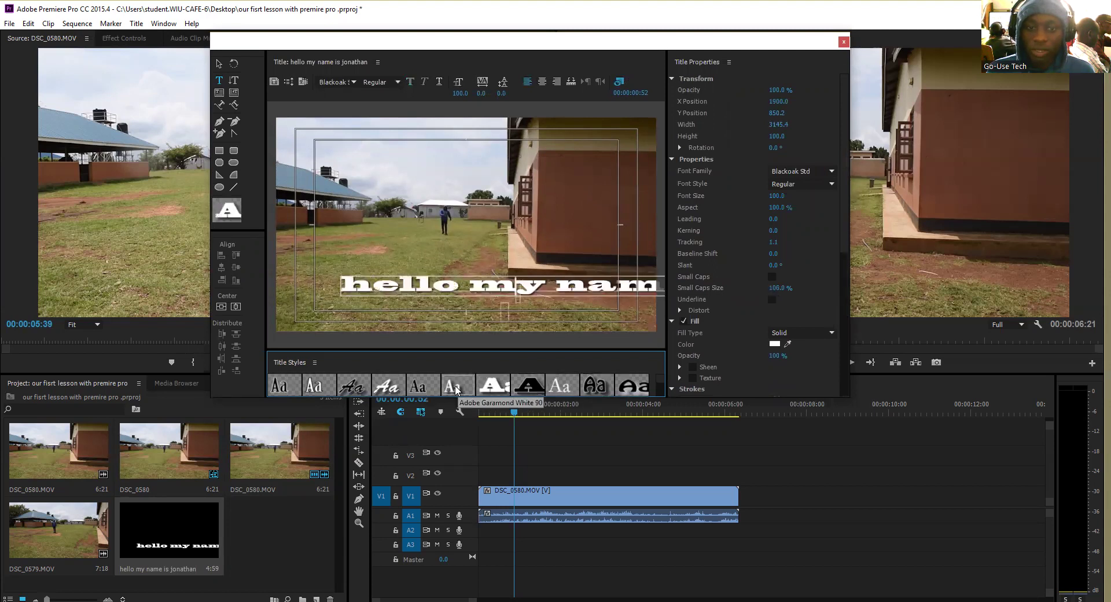
left_click(388, 388)
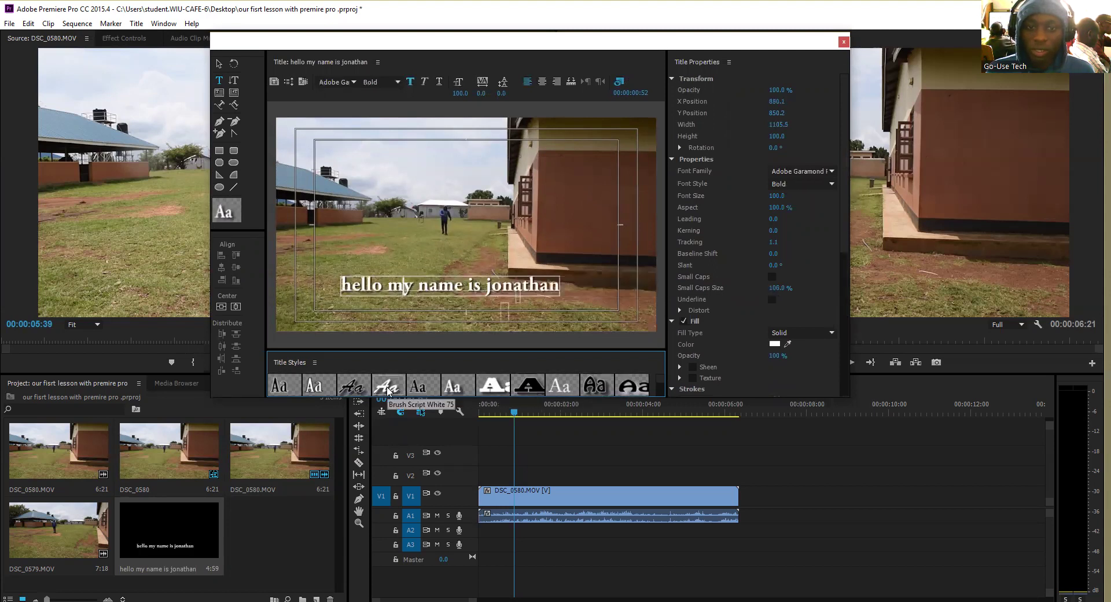
left_click(419, 389)
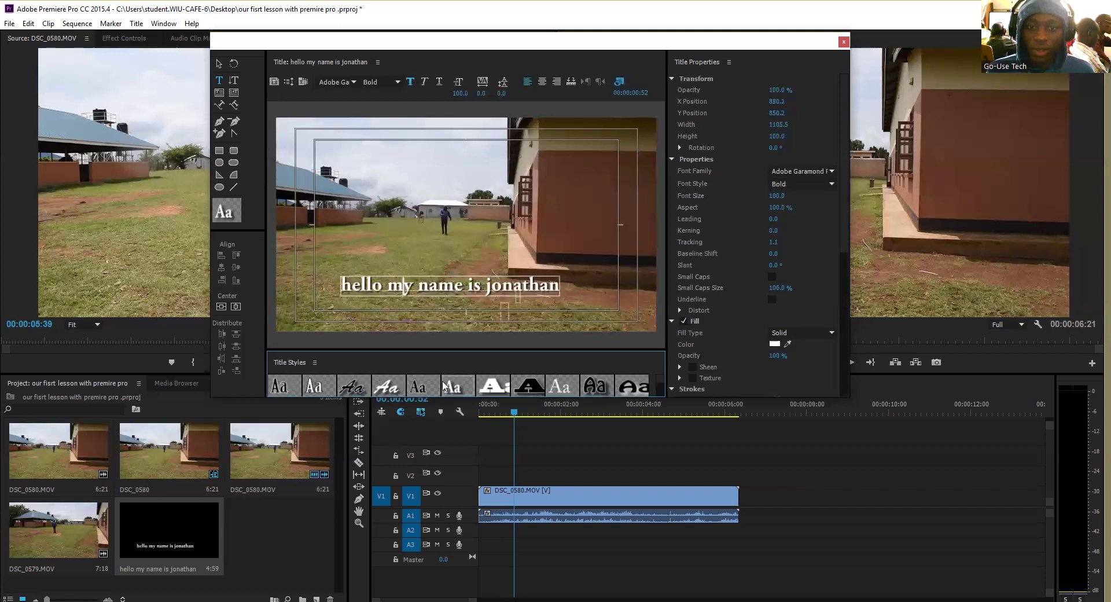
left_click(422, 388)
left_click(457, 388)
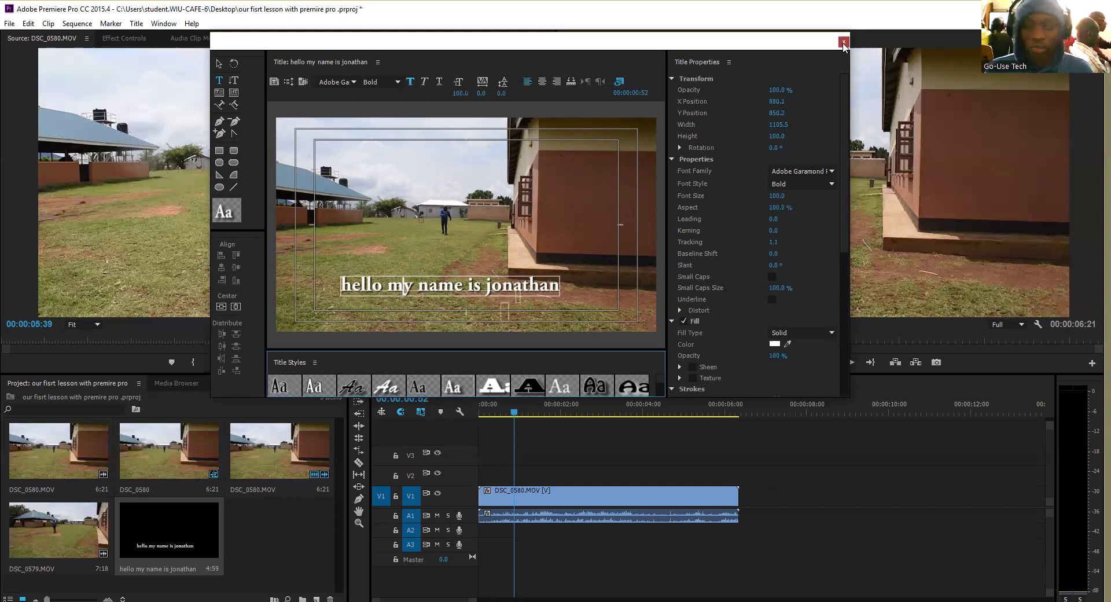
Close the title editor, place the greeting title on track V2 at the start of the sequence, and preview it over the footage
left_click(169, 537)
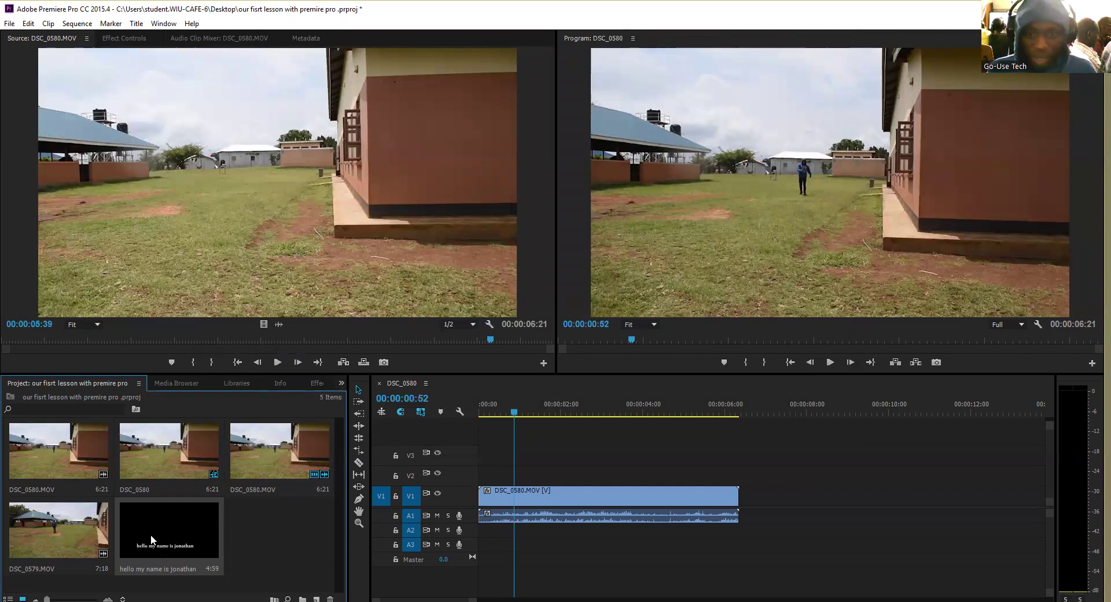
left_click_drag(150, 534, 478, 475)
key("Home")
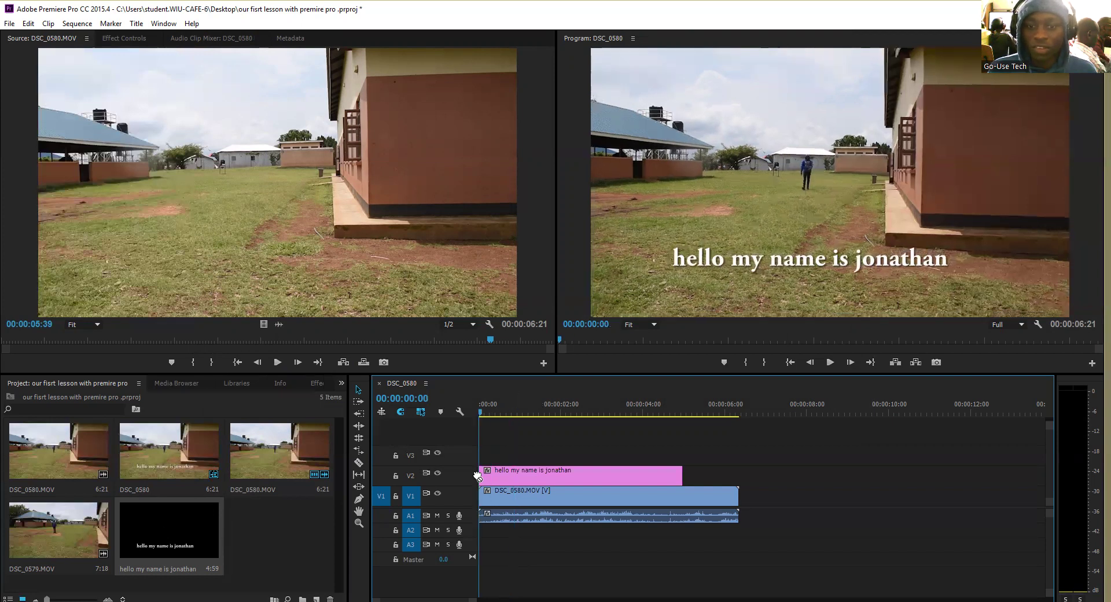
left_click(830, 362)
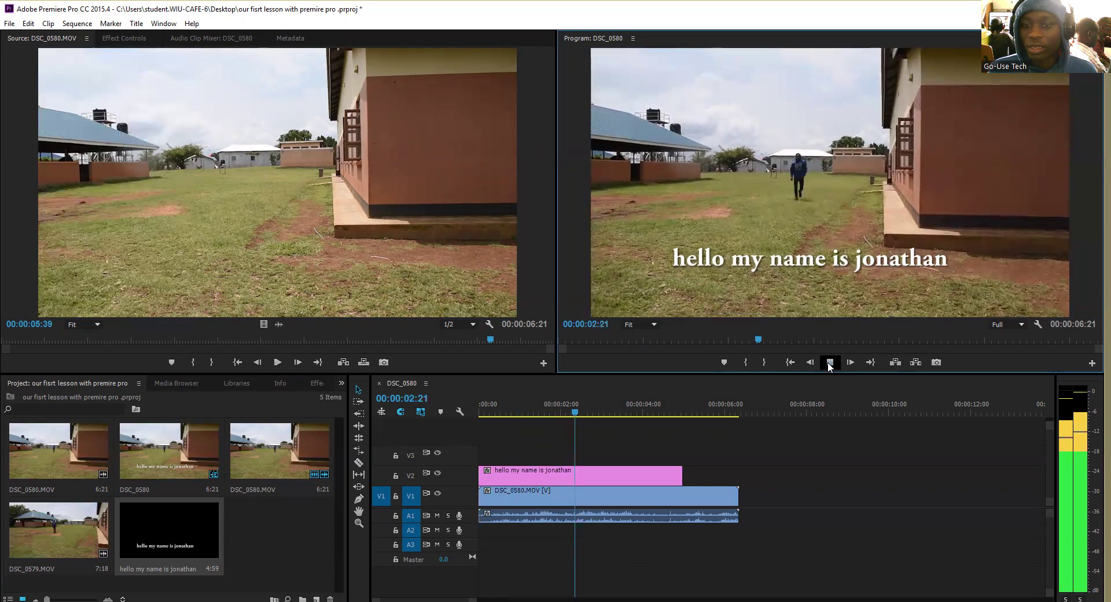
left_click(830, 362)
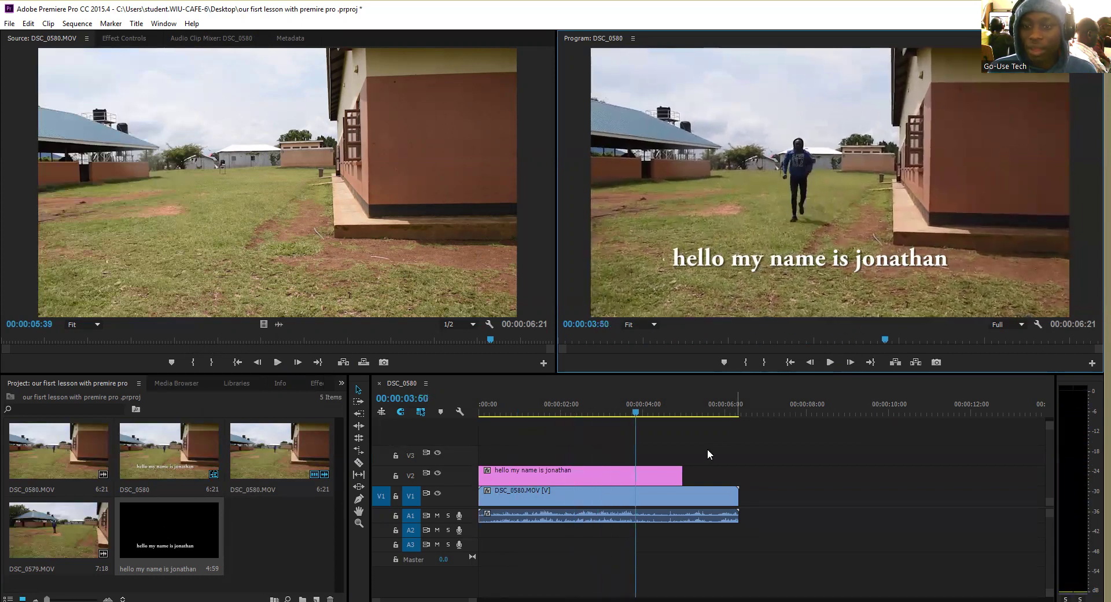
Trim the end of the title clip on V2 to about 0.4 seconds and play the sequence from the start
left_click_drag(681, 468, 494, 476)
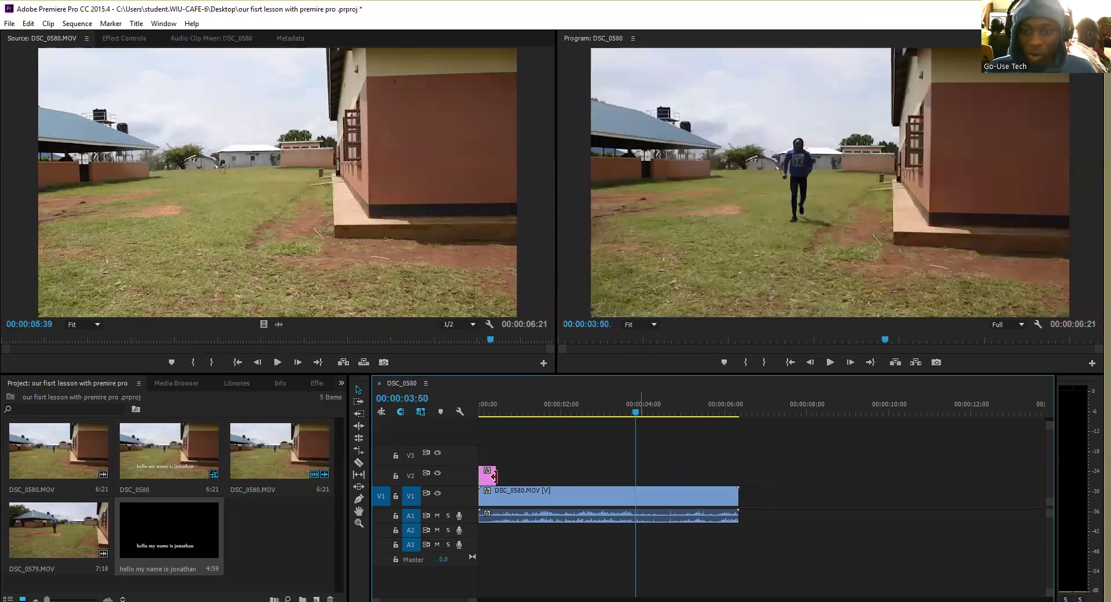
key("Home")
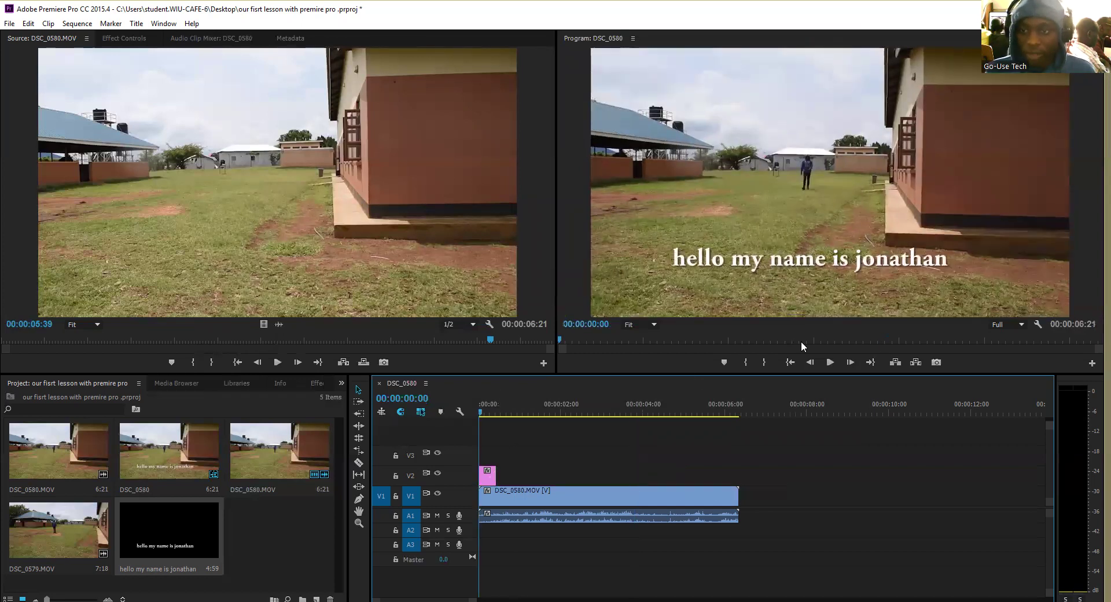
left_click(829, 363)
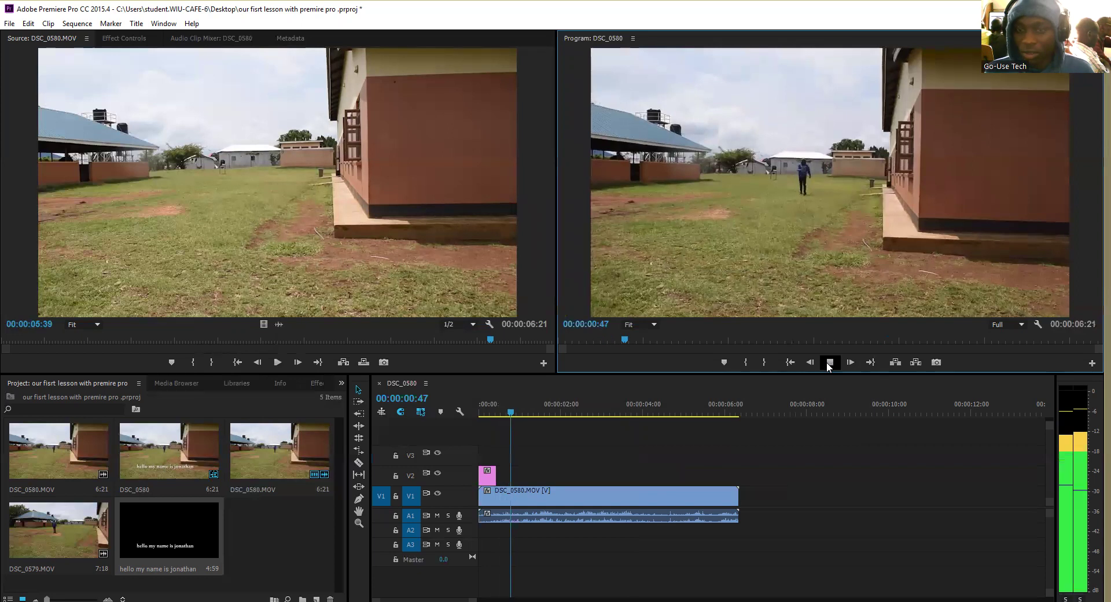
Replay the sequence from the start to check how long the greeting title shows
left_click(830, 362)
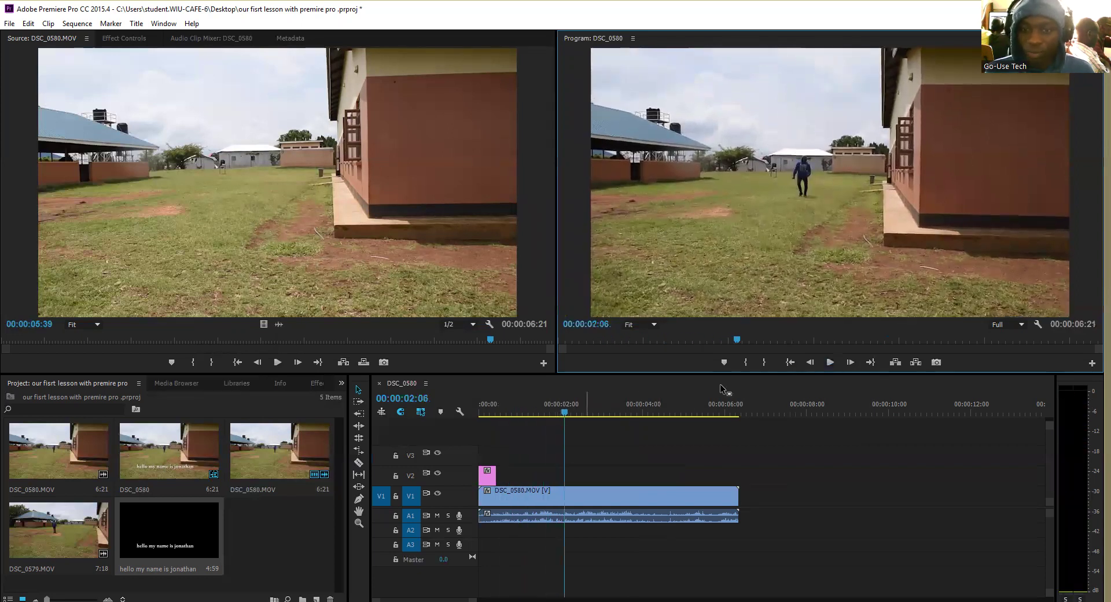
key("Home")
left_click(829, 363)
left_click(829, 363)
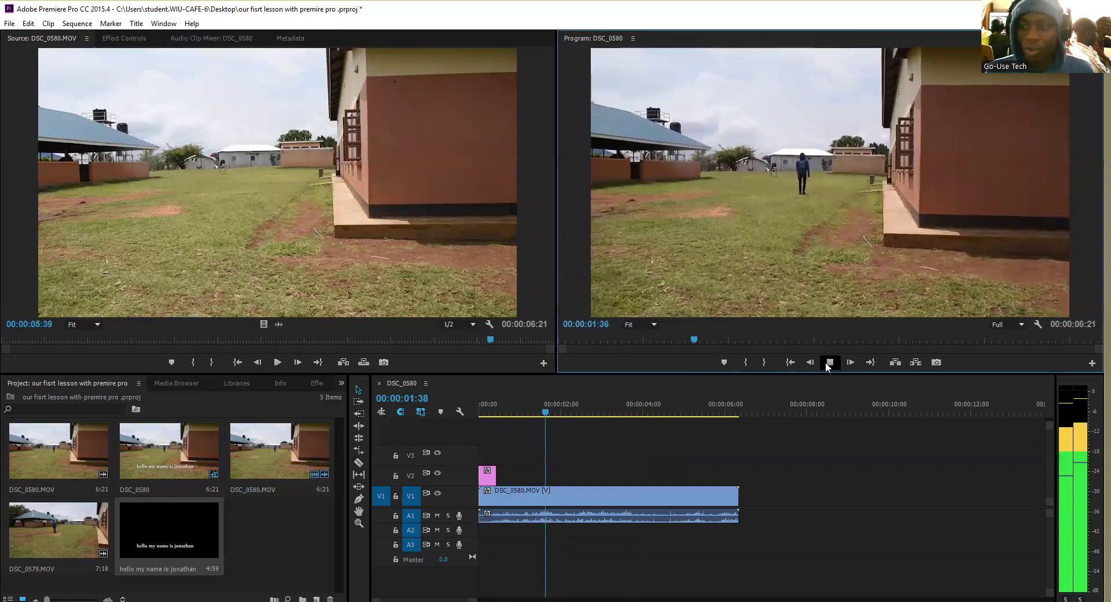
Create a new default roll title, keeping the suggested video settings and name
left_click(138, 24)
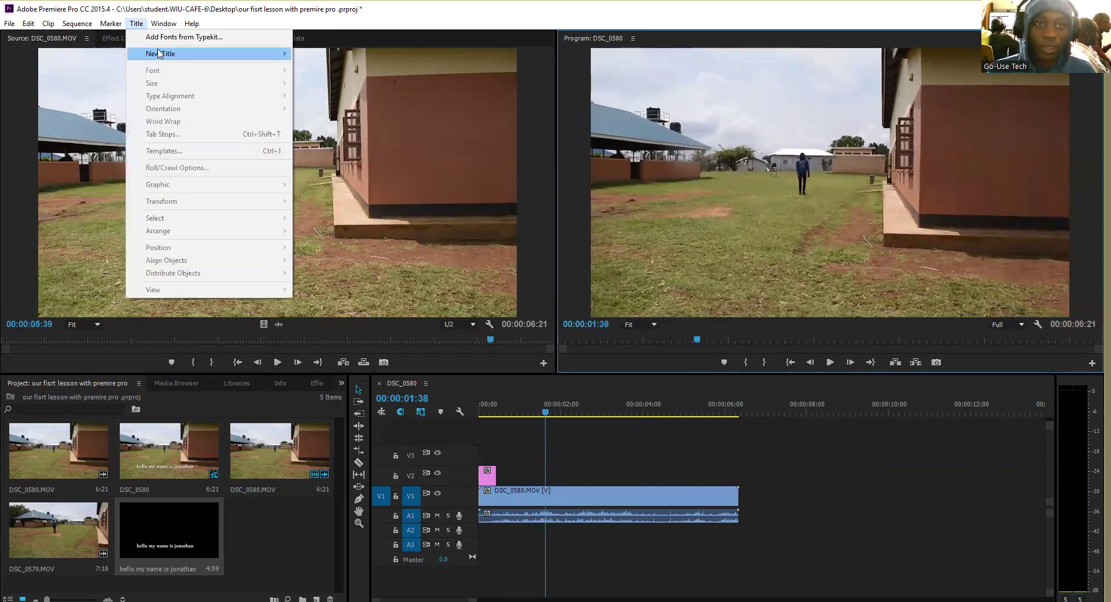
mouse_move(231, 55)
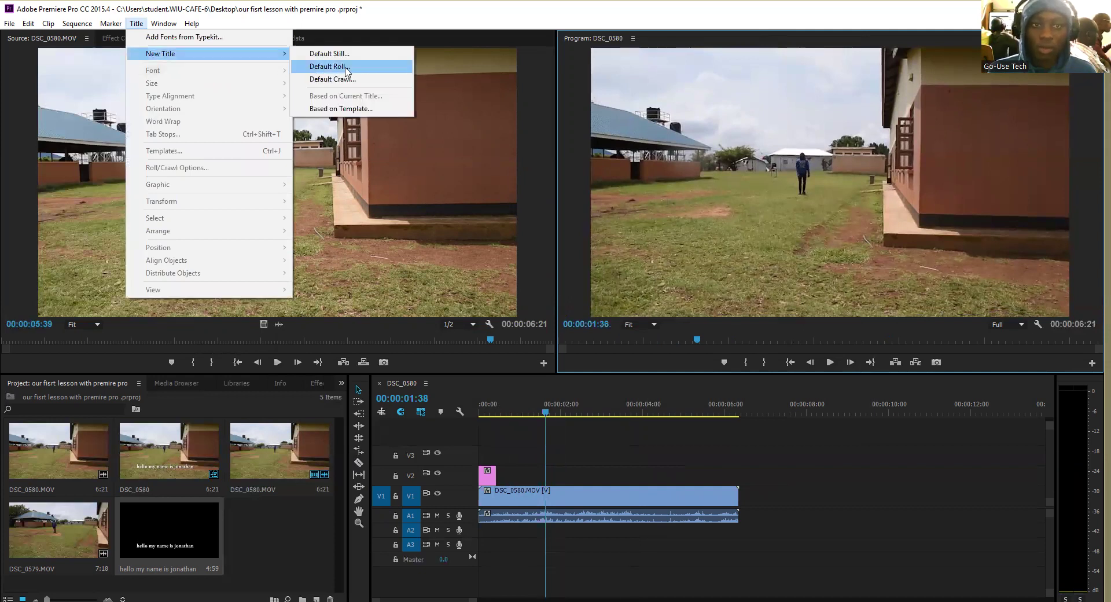
left_click(363, 107)
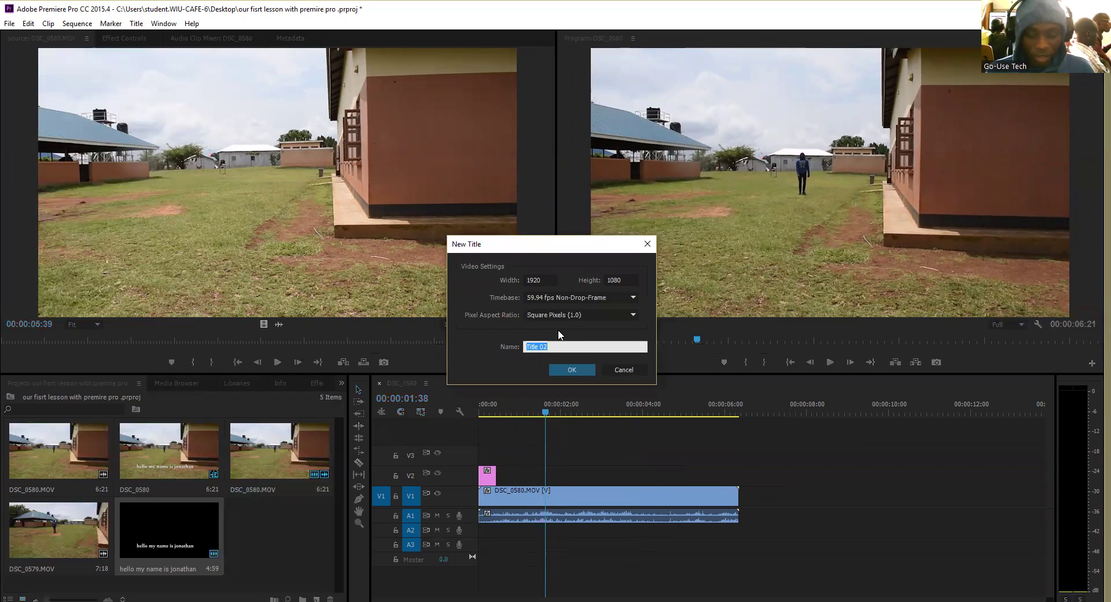
left_click(570, 368)
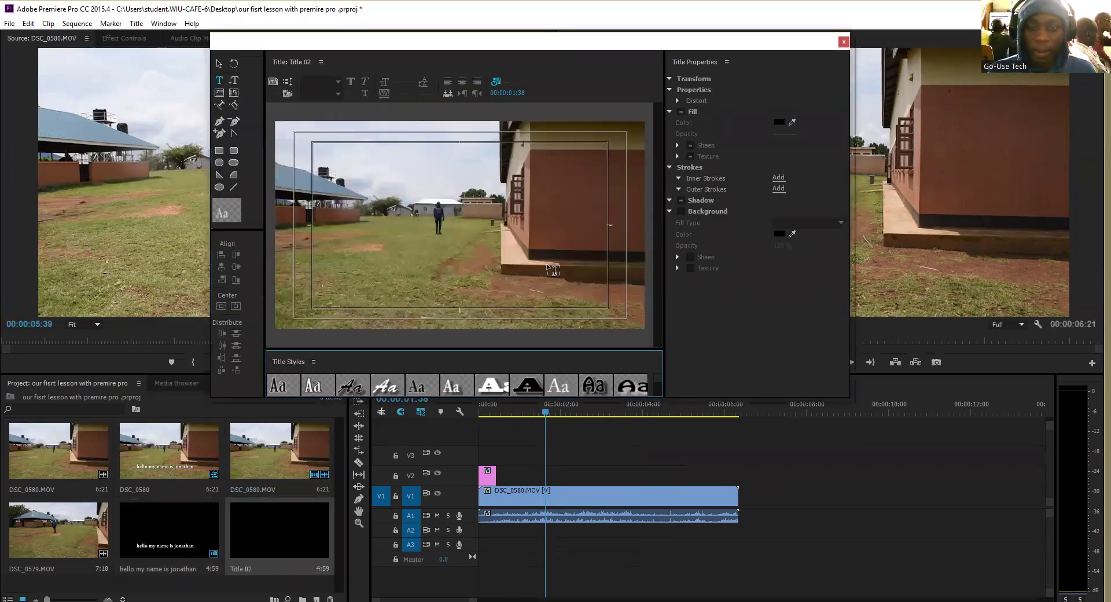
Enter the greeting with the speaker's name near the lower-right corner of the title frame and close the title editor
left_click(579, 294)
type("hello my name is jonathan")
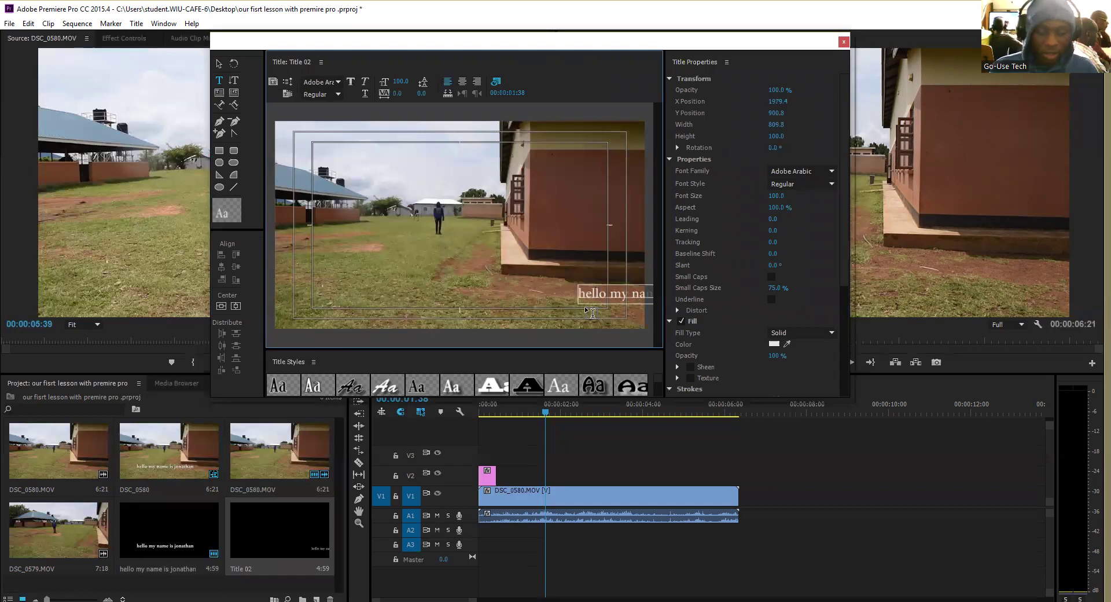
type("n")
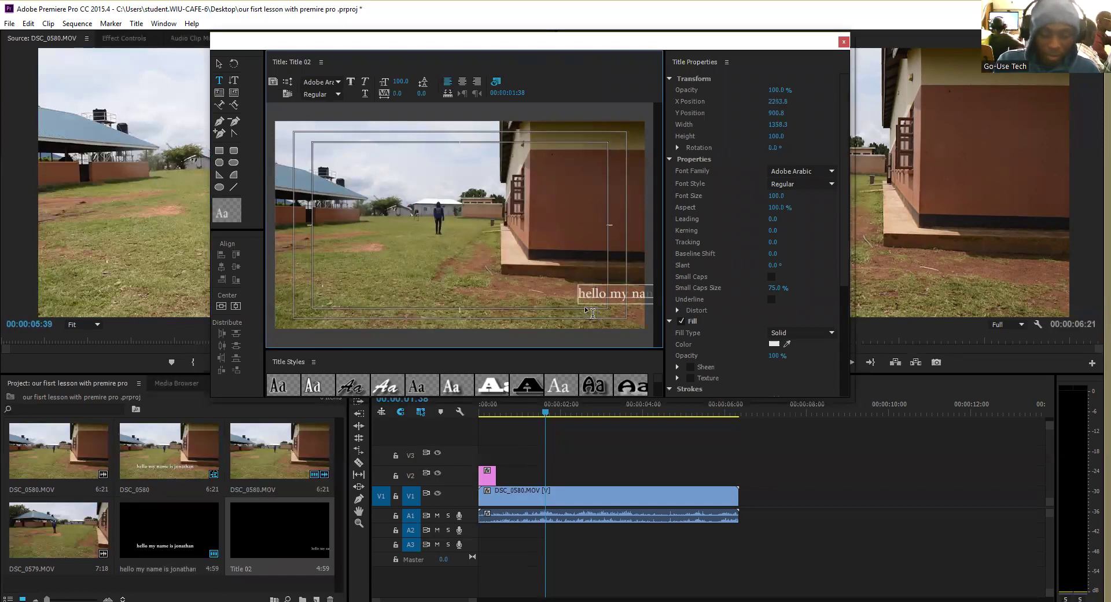
type("th")
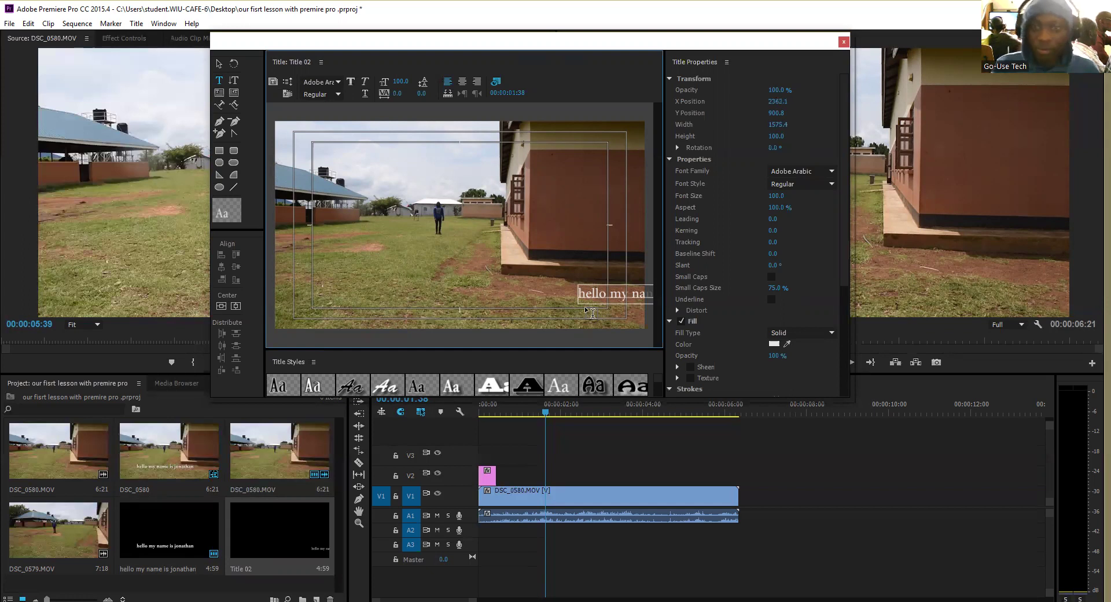
left_click(843, 42)
Place Title 02 on track V2 shortly after the first title and trim it to about 0.4 seconds
left_click(272, 537)
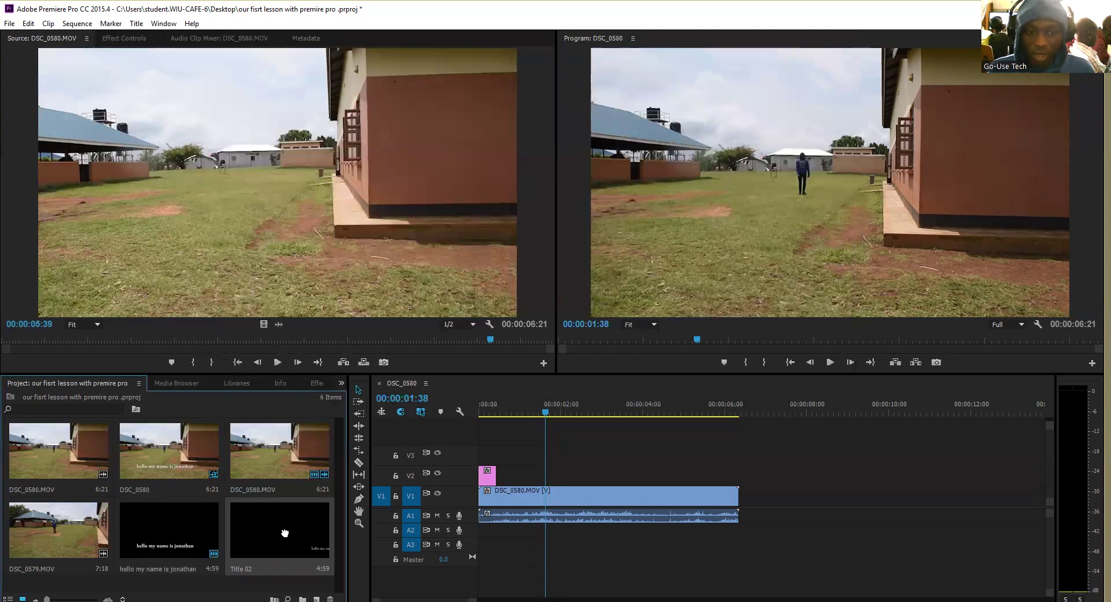
left_click_drag(284, 544, 540, 481)
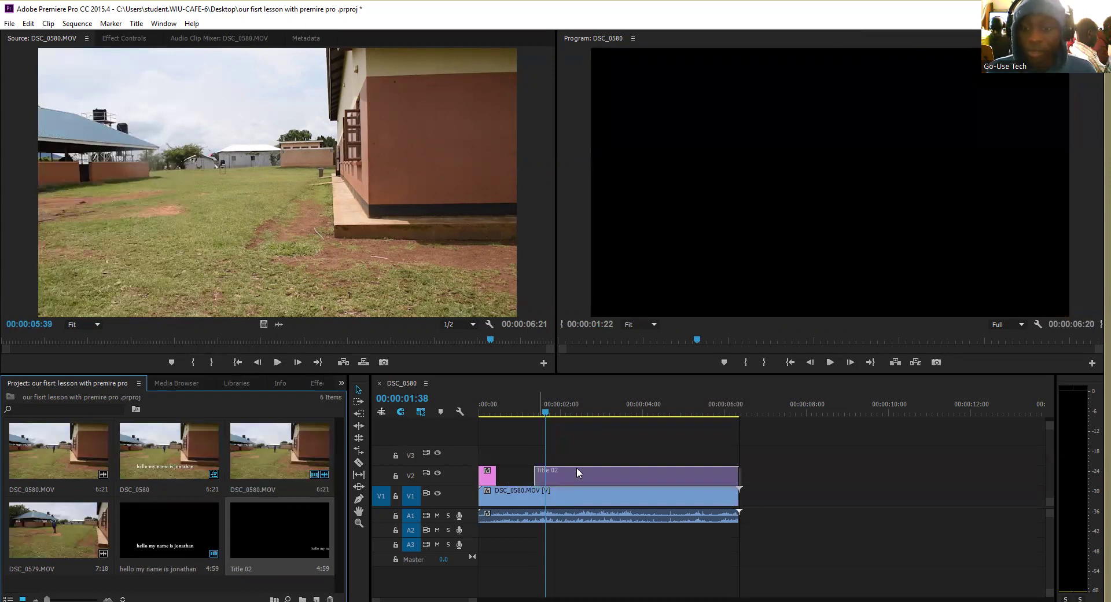
left_click_drag(708, 475, 523, 478)
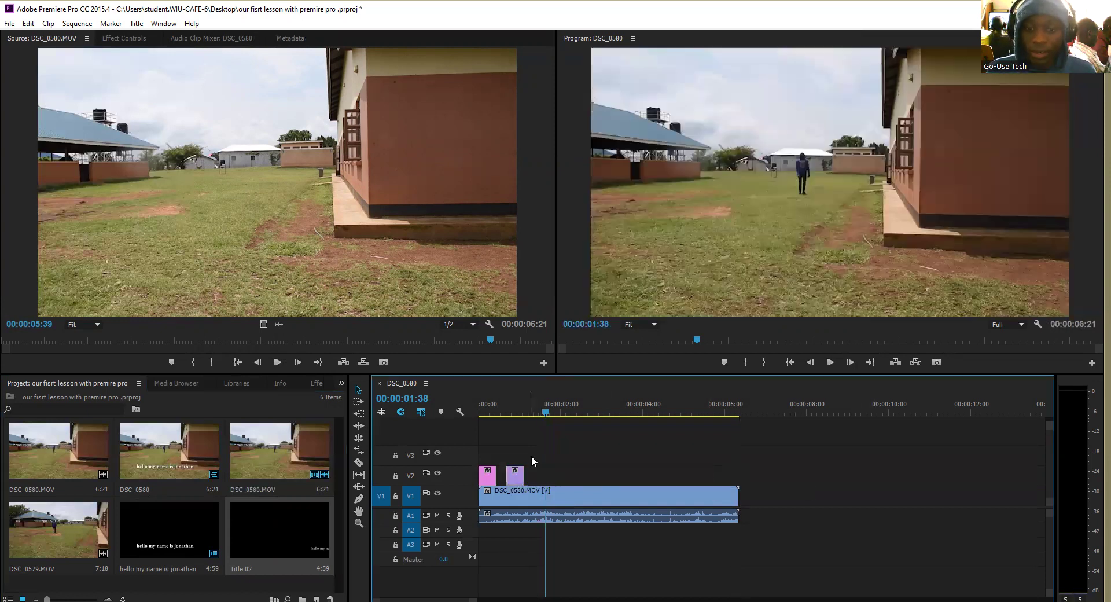
Play the sequence from the start to preview both short titles over the footage
key("Home")
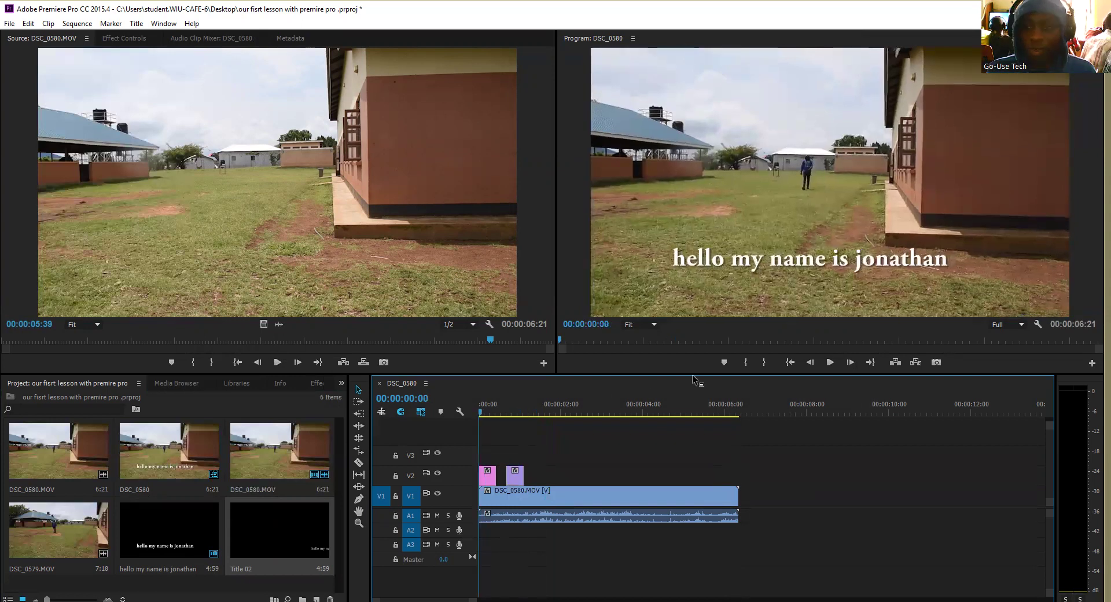
left_click(828, 361)
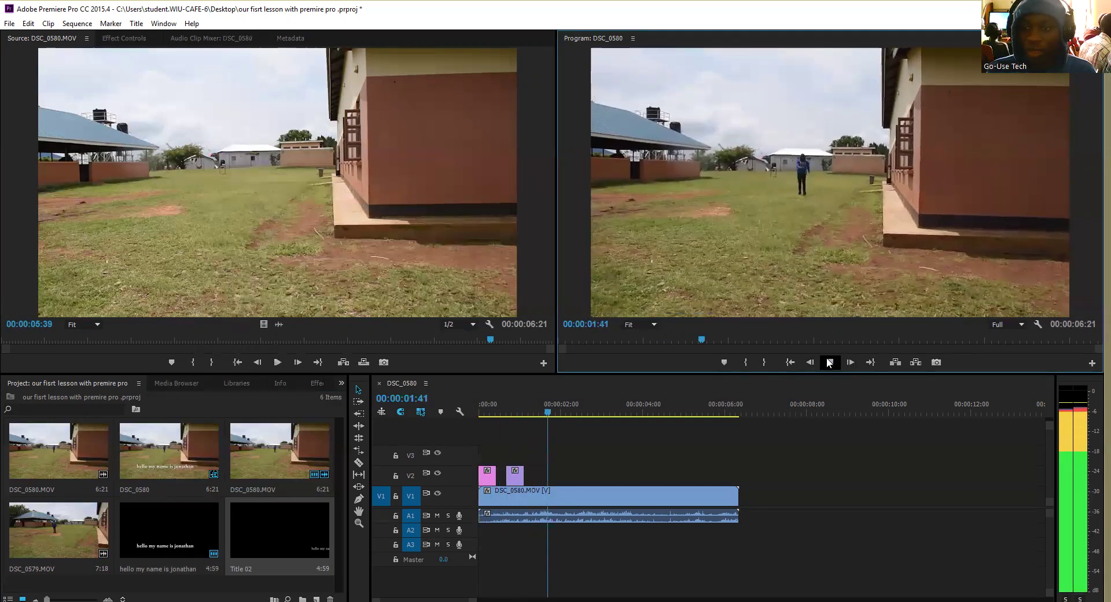
left_click(829, 362)
Extend the end of Title 02 on V2 to the end of the footage and preview the sequence from the start
left_click_drag(523, 476, 739, 472)
key("Home")
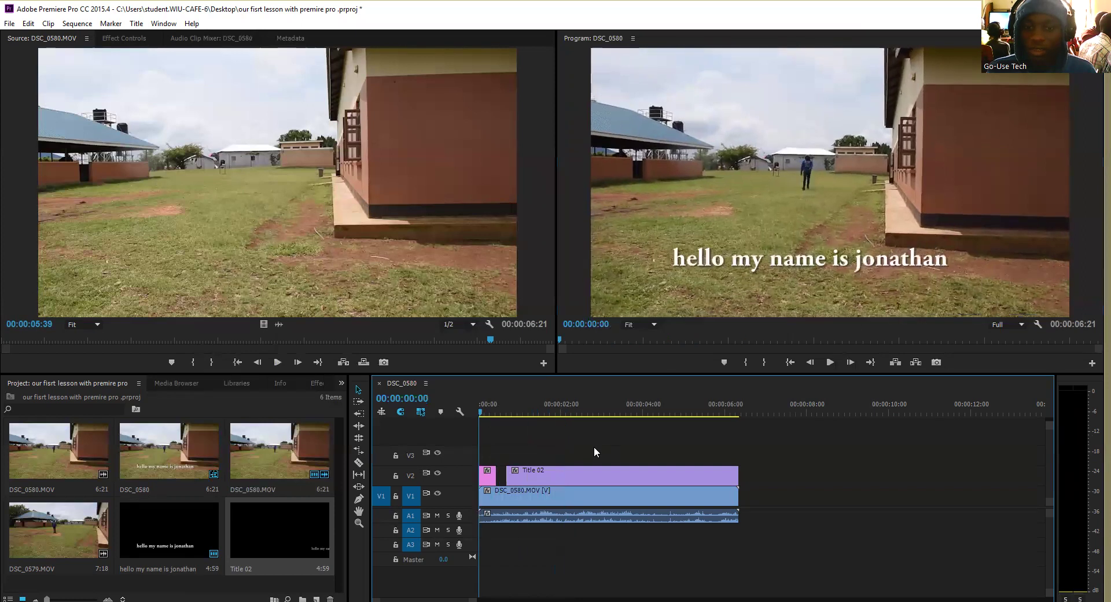
left_click(831, 362)
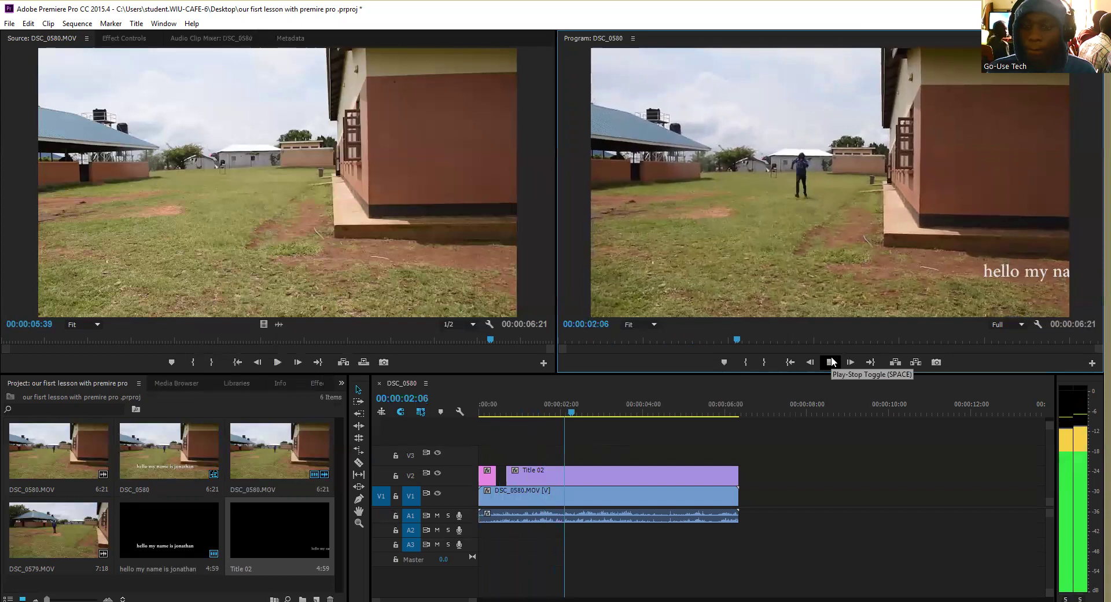
left_click(830, 361)
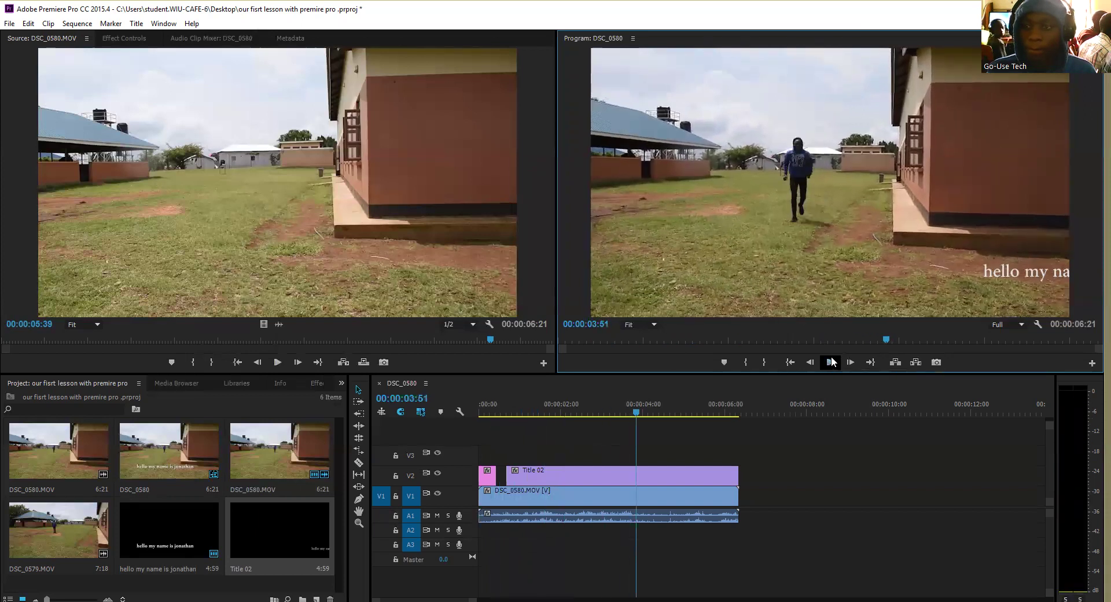
Reopen Title 02 for editing and insert "hello beloved members of this club" before the existing greeting
left_click(776, 382)
key("Home")
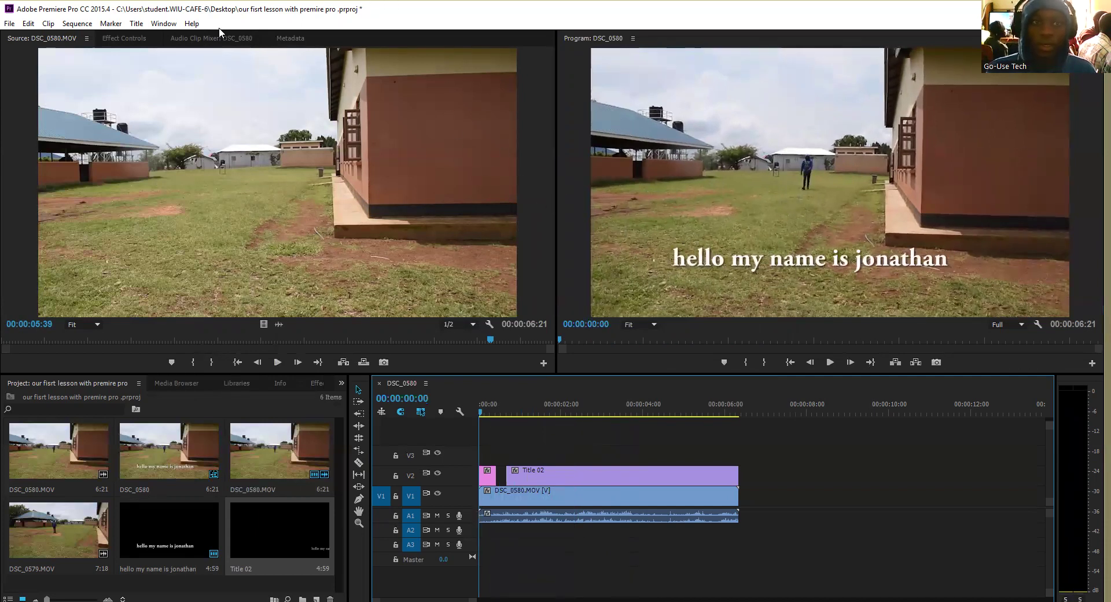
left_click(137, 24)
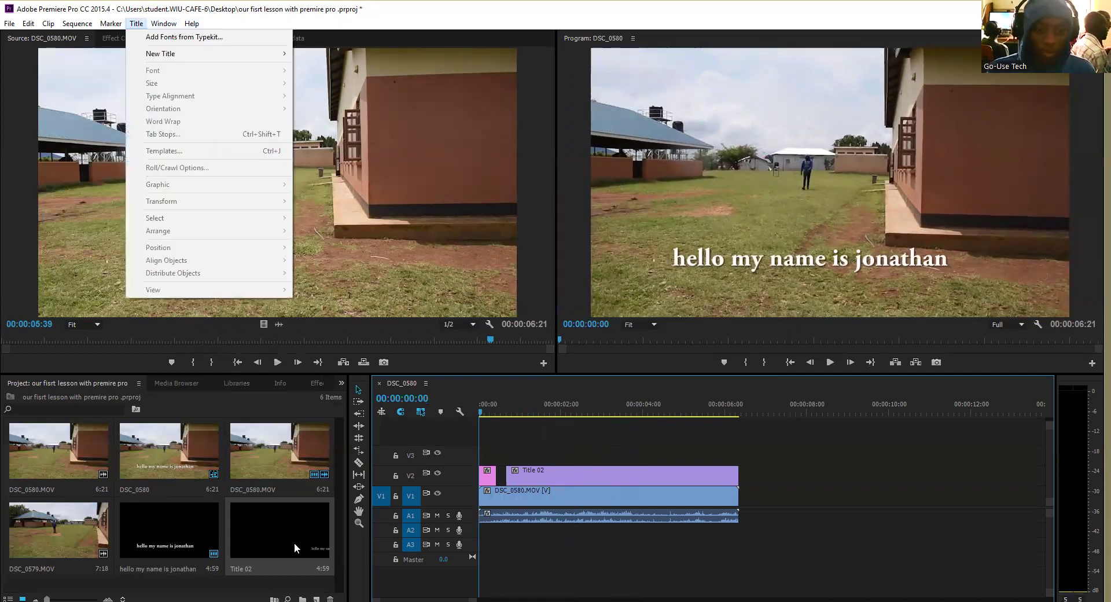
double_click(285, 513)
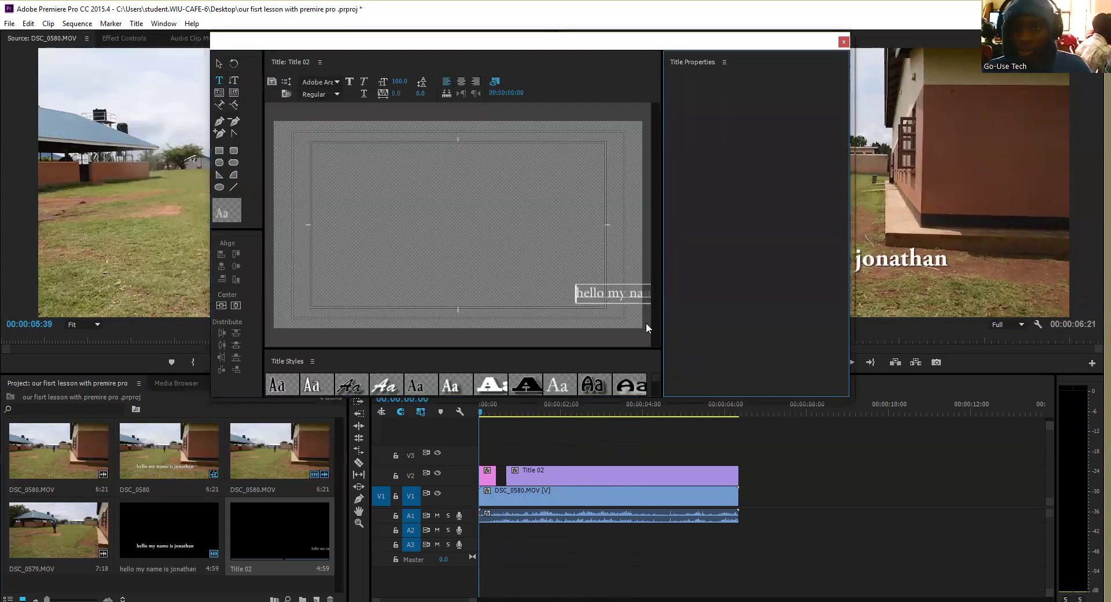
left_click(578, 293)
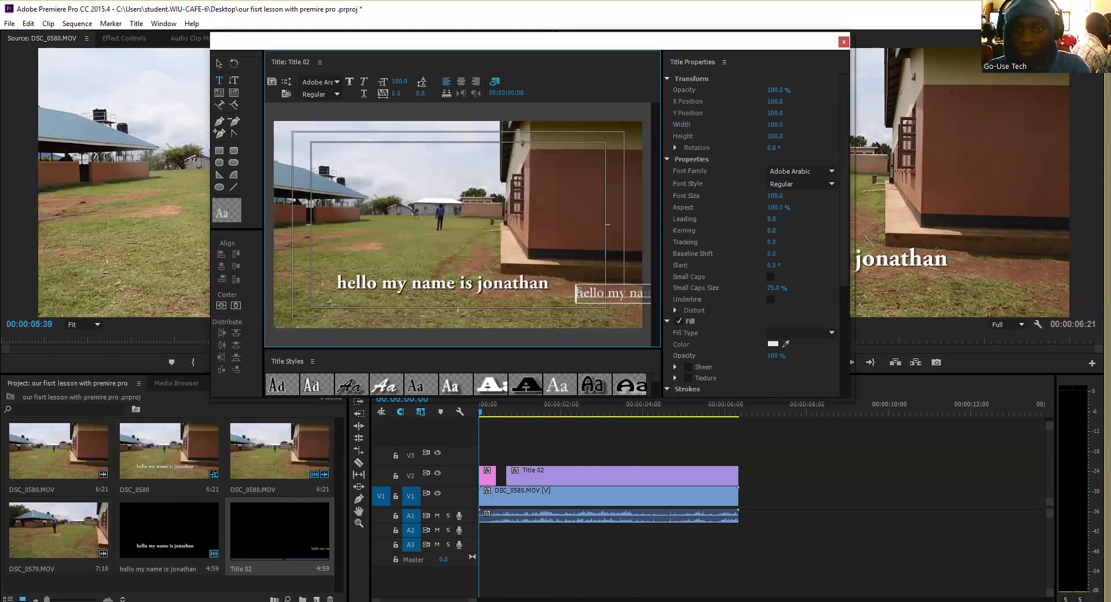
left_click(578, 305)
left_click(590, 287)
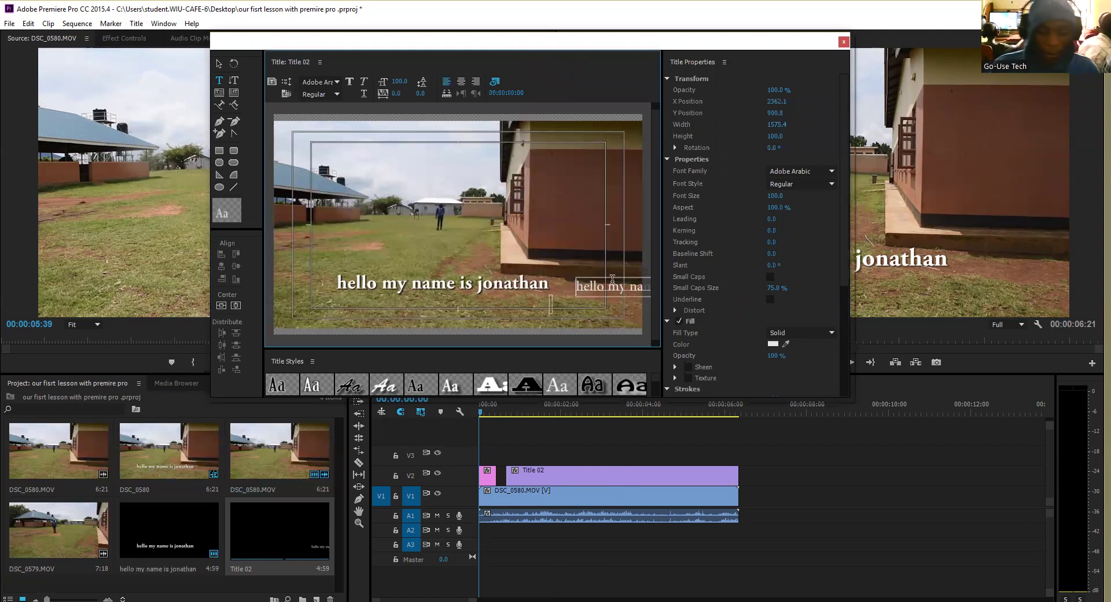
type("hello ")
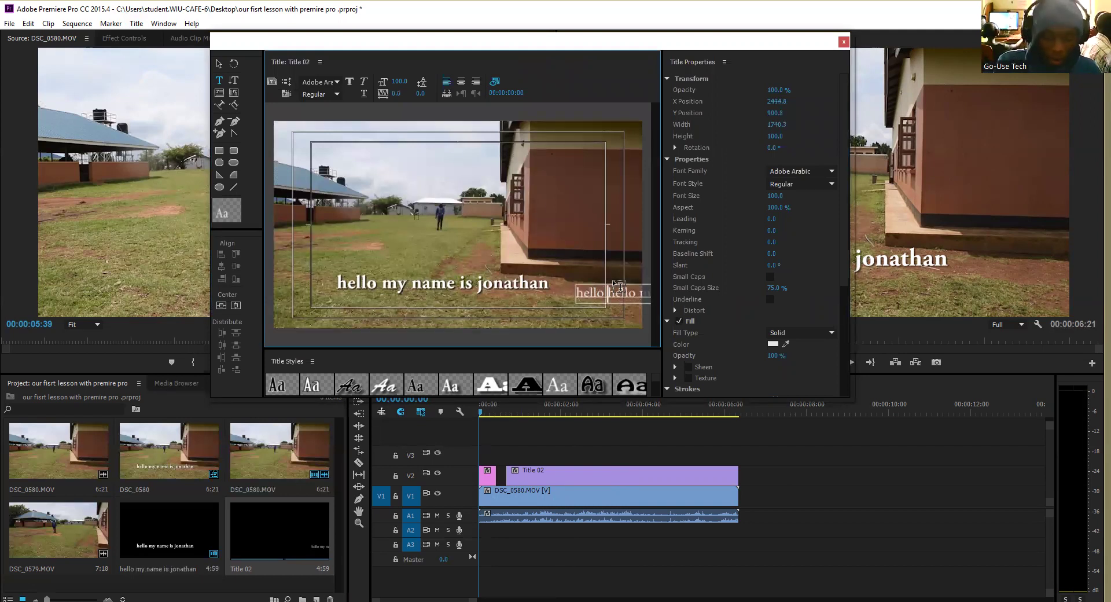
type("be")
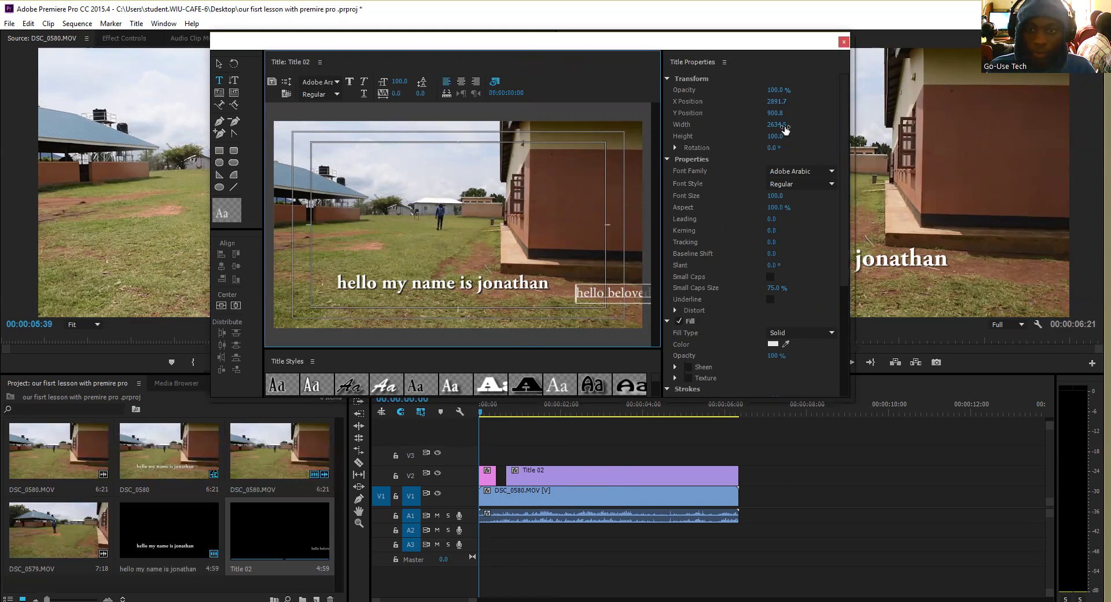
Set the Title 02 text to 69% opacity and an X position of about 1351, and preview it over the footage
left_click(253, 538)
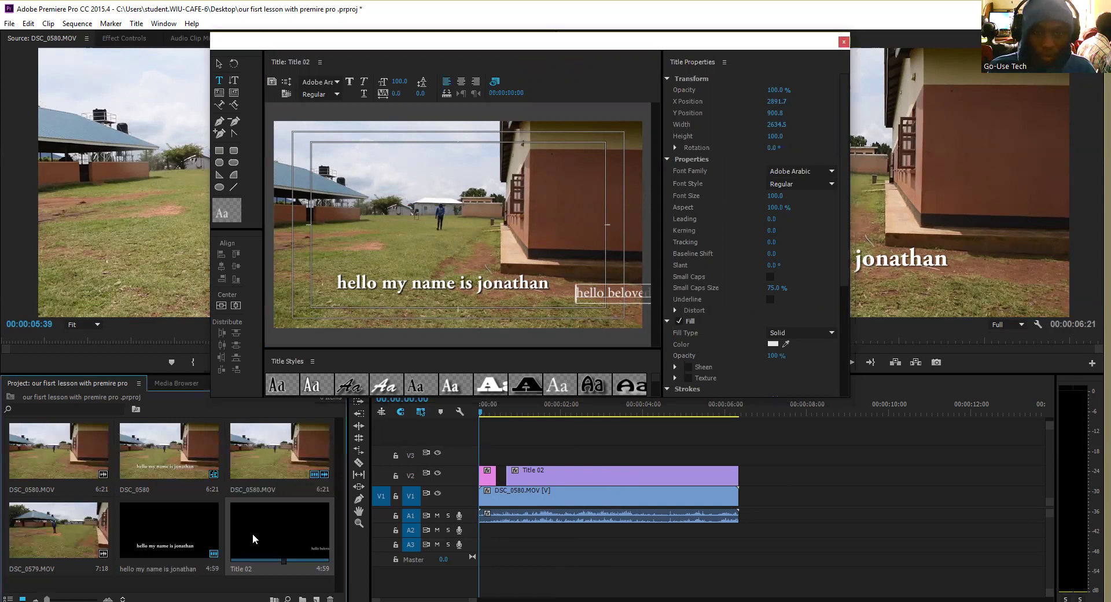
left_click(583, 294)
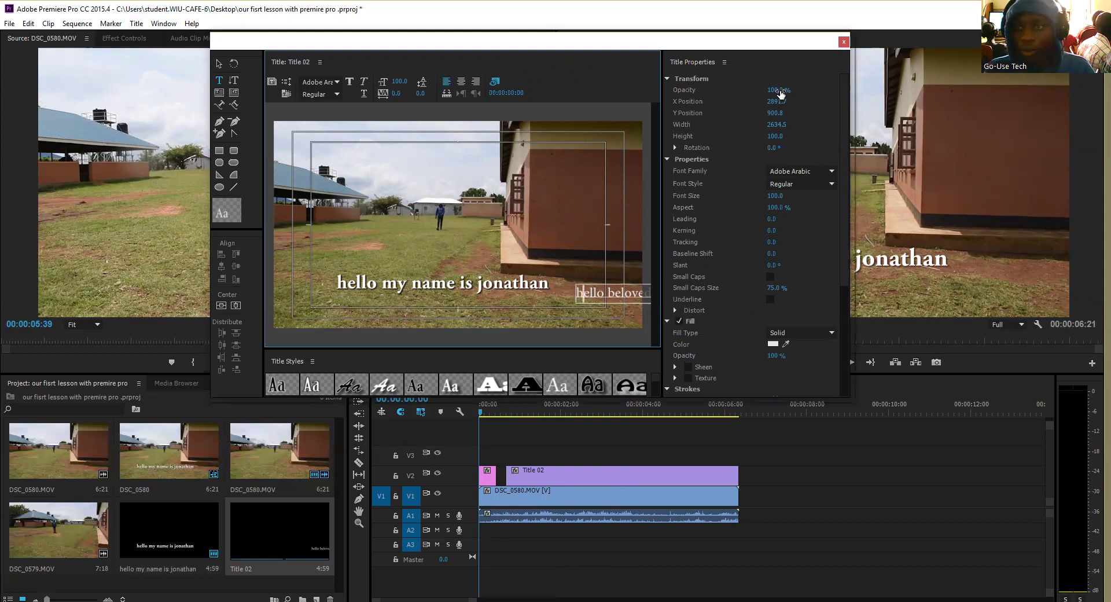
left_click_drag(780, 94, 862, 141)
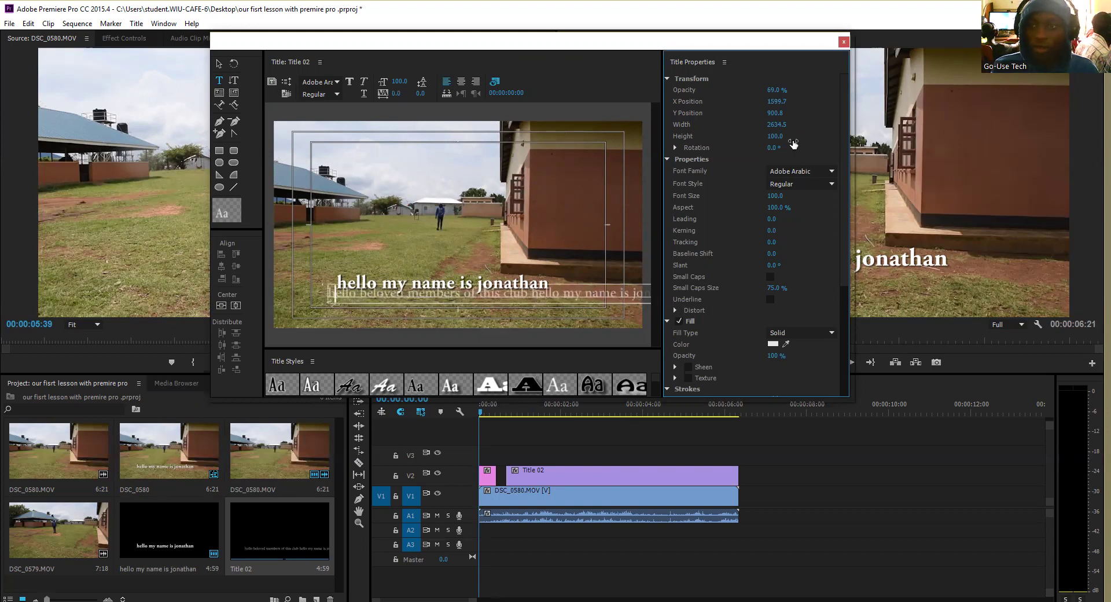
left_click_drag(782, 104, 635, 123)
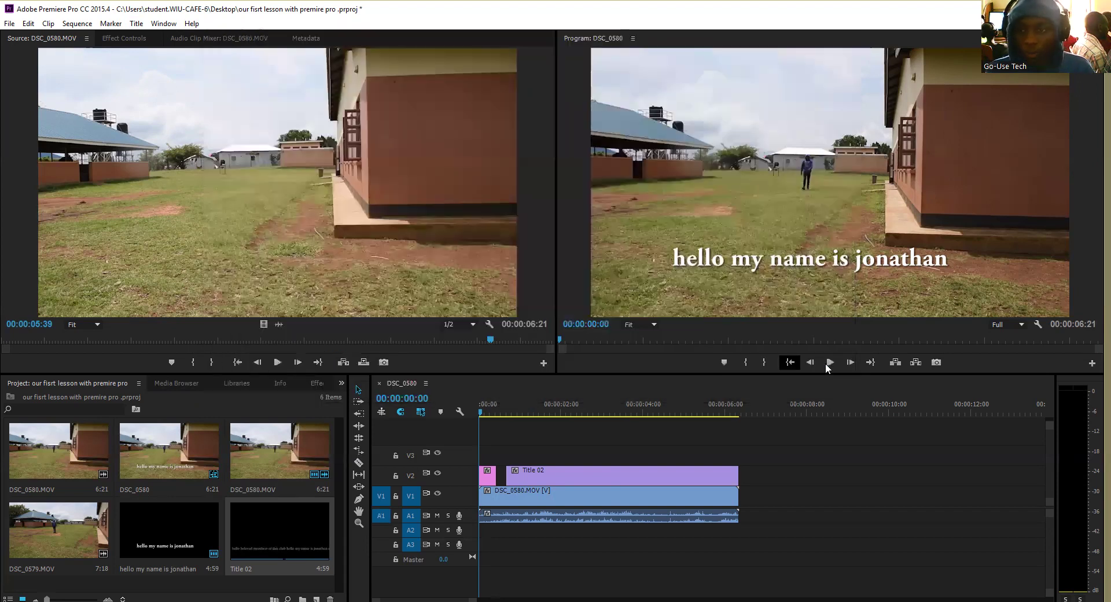
left_click(825, 363)
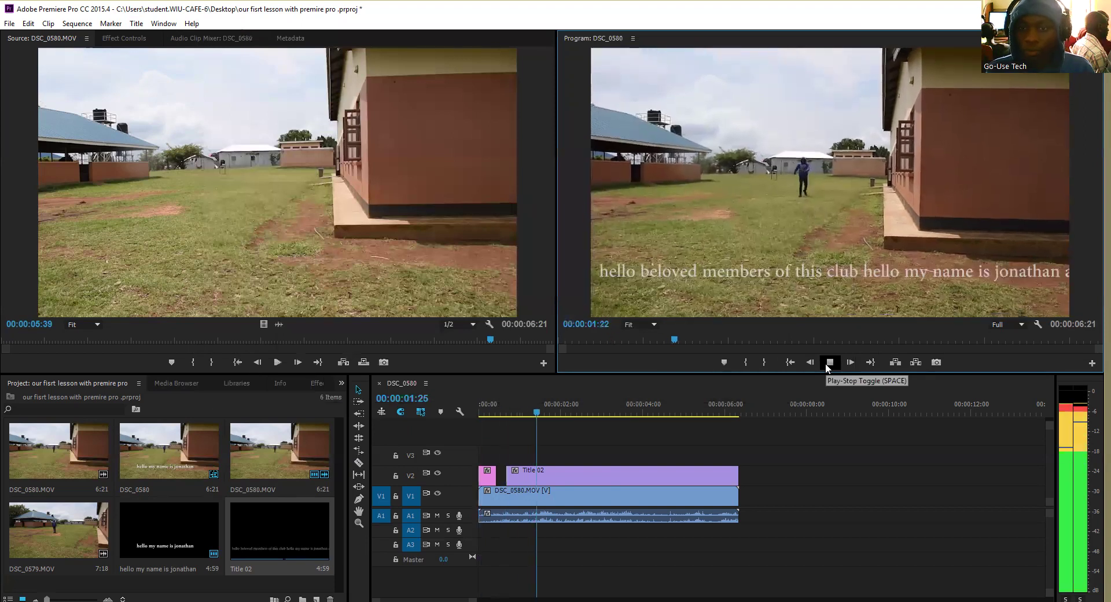
key("space")
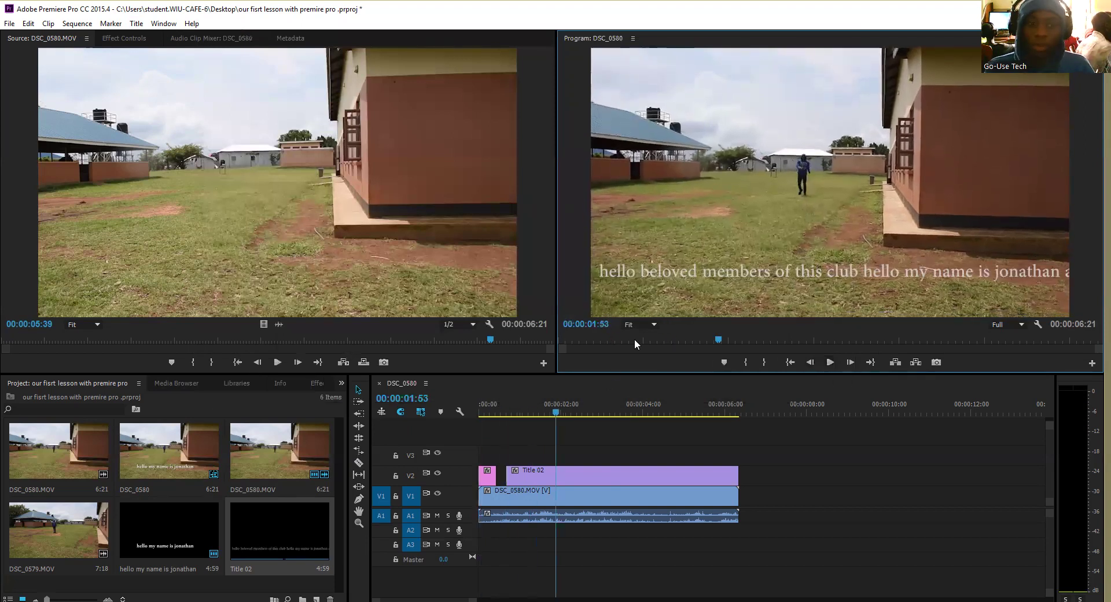
Reopen Title 02 and add the lines "gghtyr" and "jhjj" as a separate text below the greeting
left_click(275, 529)
double_click(276, 529)
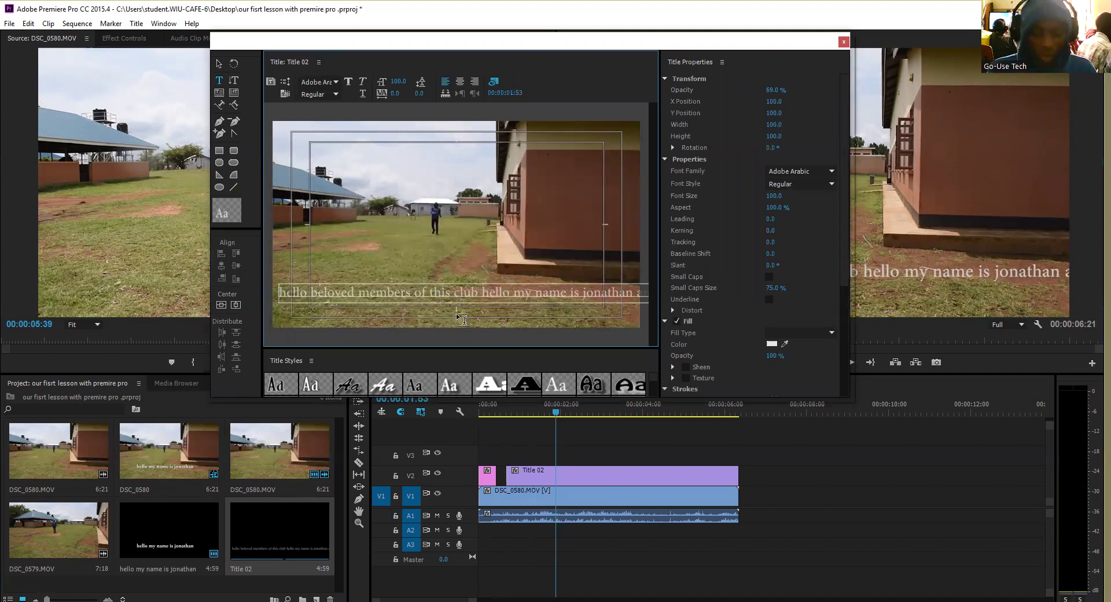
left_click(408, 308)
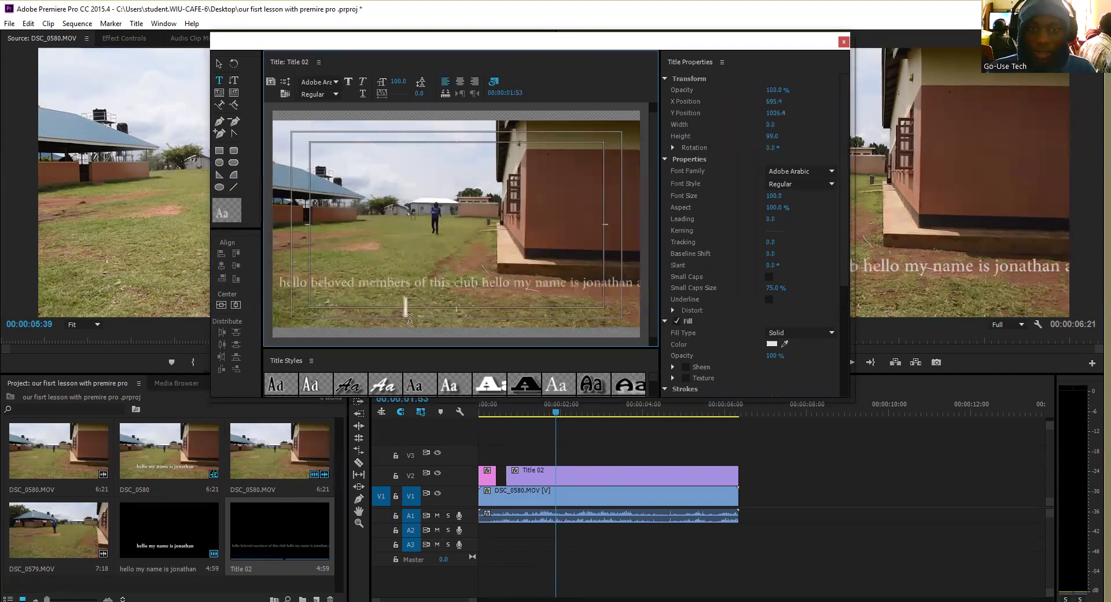
type("gghty")
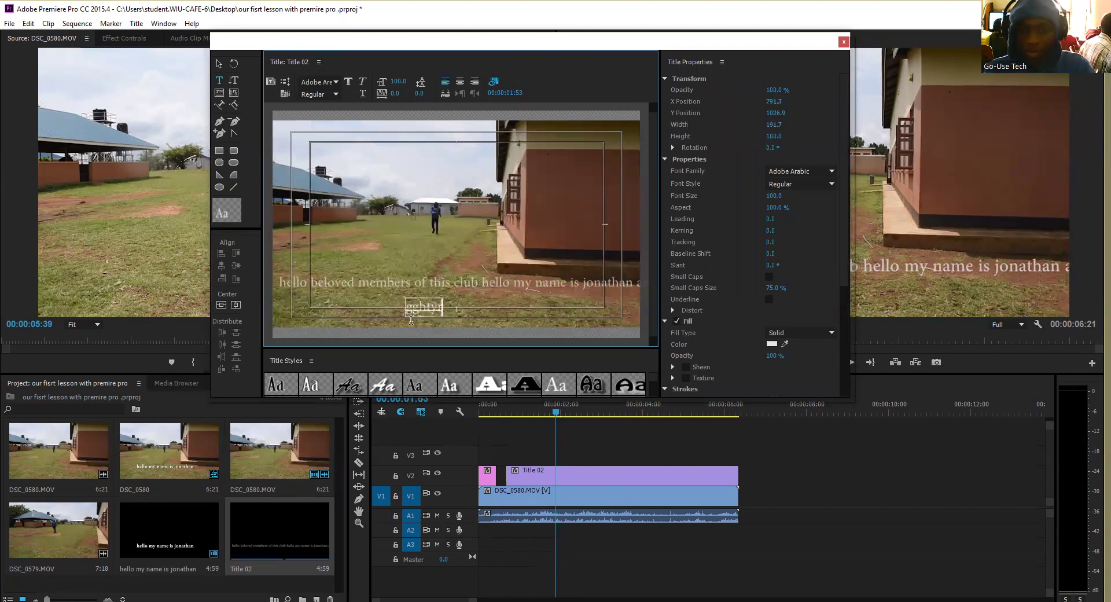
key("Return")
type("jhjj")
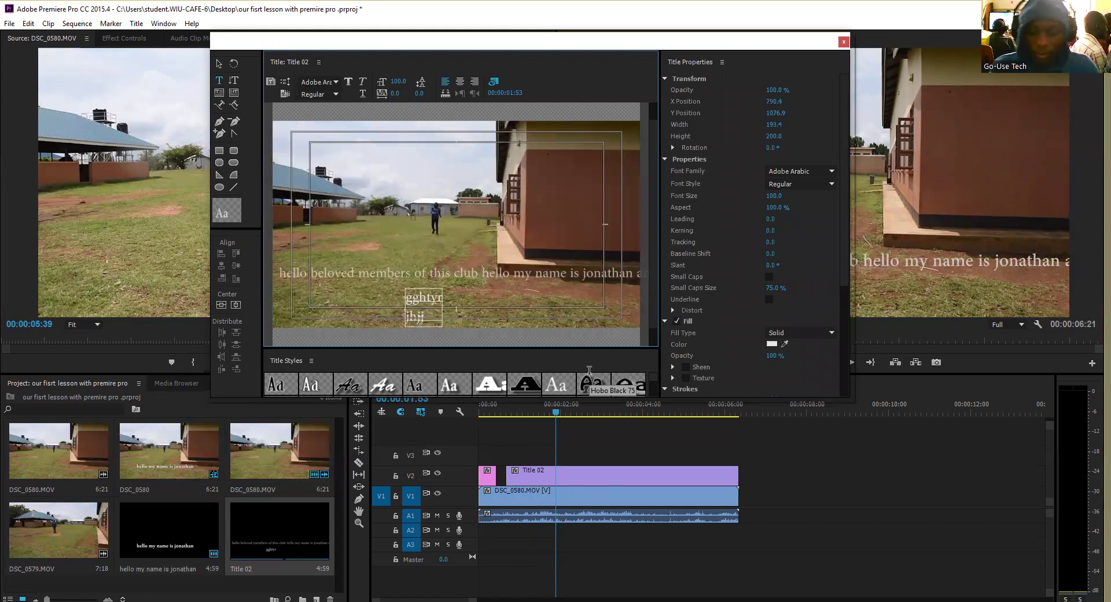
left_click(357, 263)
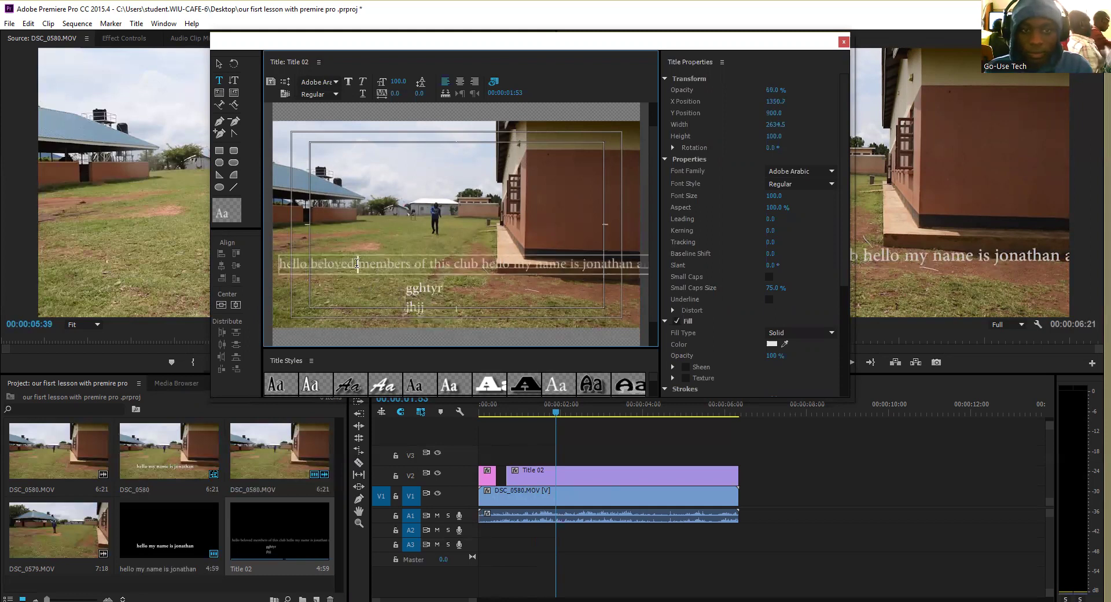
Break the long Title 02 greeting into seven short lines, beginning with "hello beloved", "members" and "of this club hello"
key("Return")
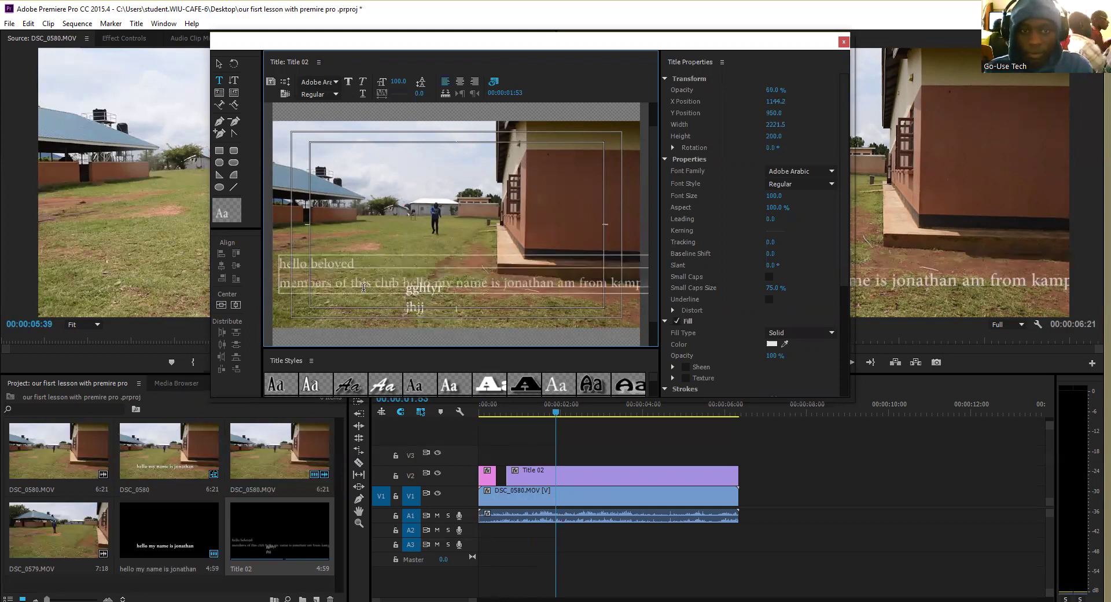
left_click(336, 282)
key("Return")
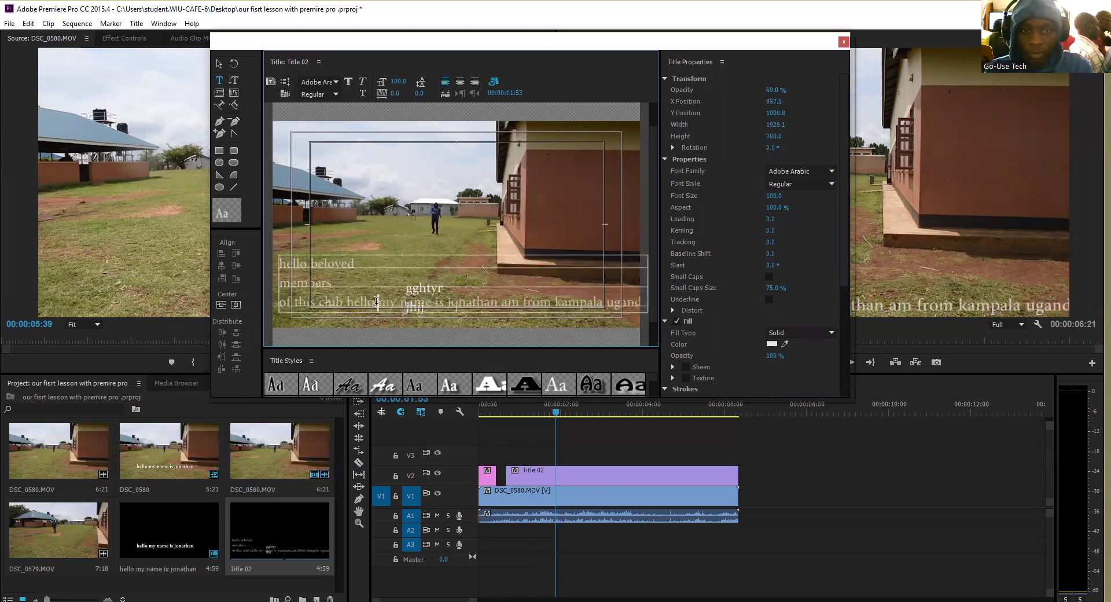
left_click(382, 306)
key("Return")
left_click(393, 318)
key("Return")
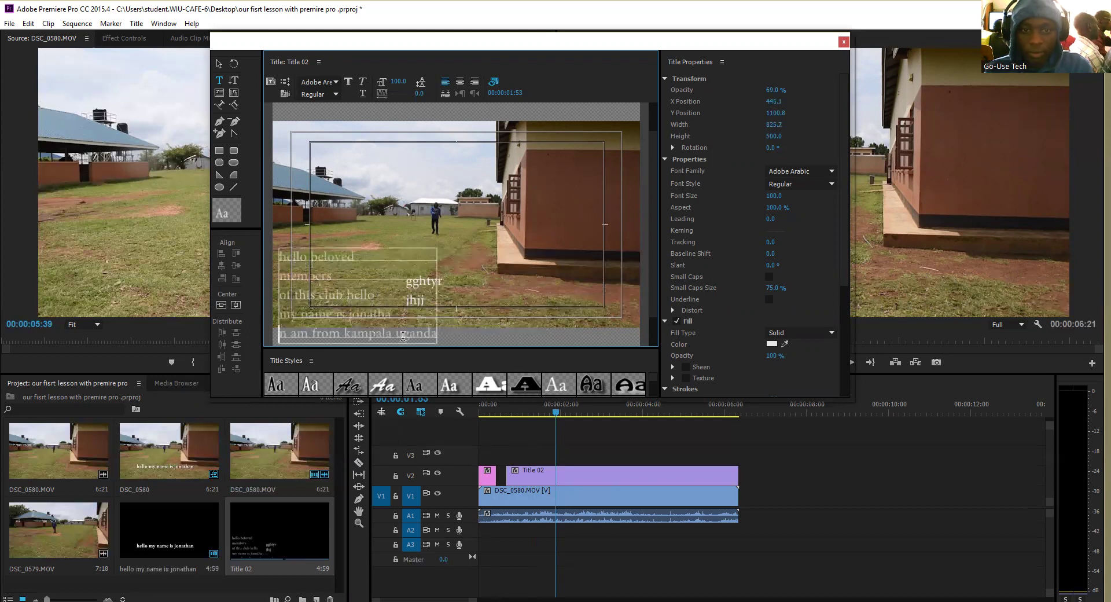
left_click(375, 334)
key("Return")
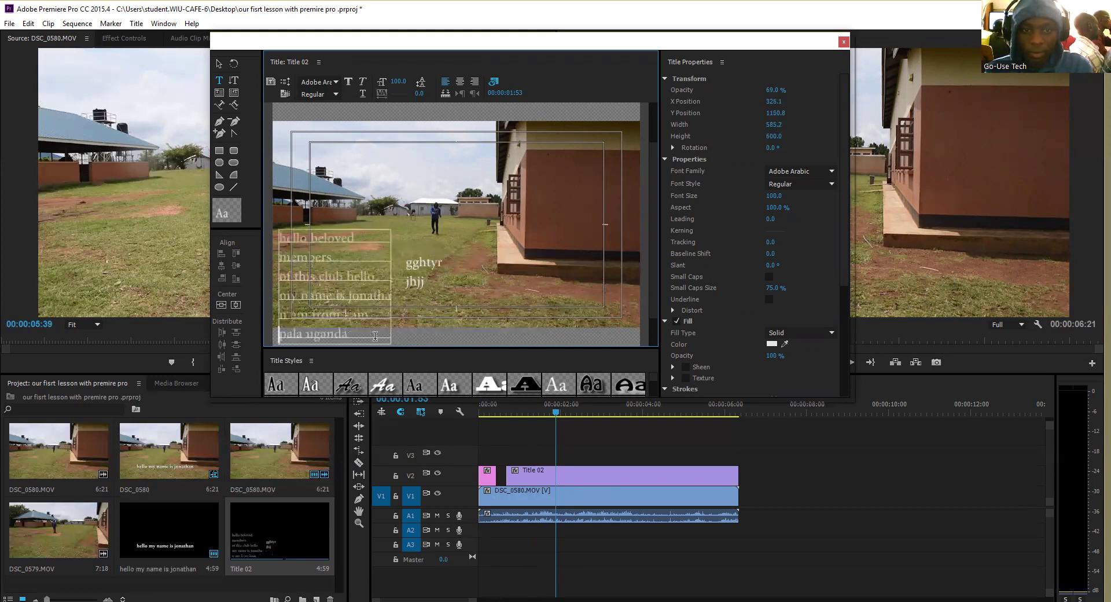
left_click(333, 332)
key("Return")
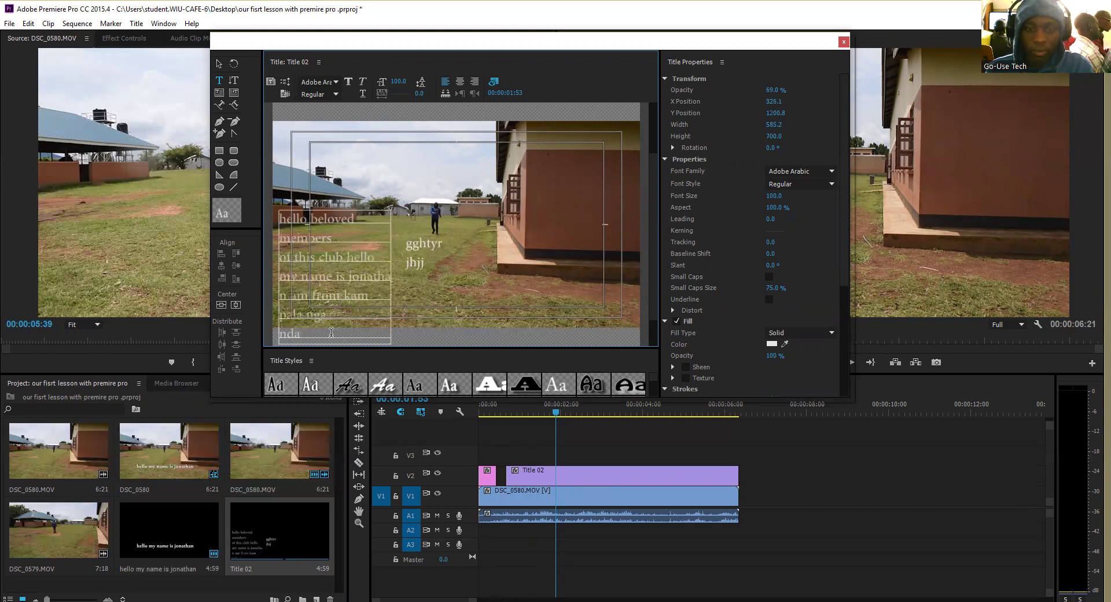
Add several blank lines below the Title 02 greeting, followed by the lines "shf", "ajfh", "ajrrrrrrrr" and "d"
left_click(331, 333)
key("Return")
key("Return")
key("Return")
key("Return")
key("Return")
key("Return")
type("sh")
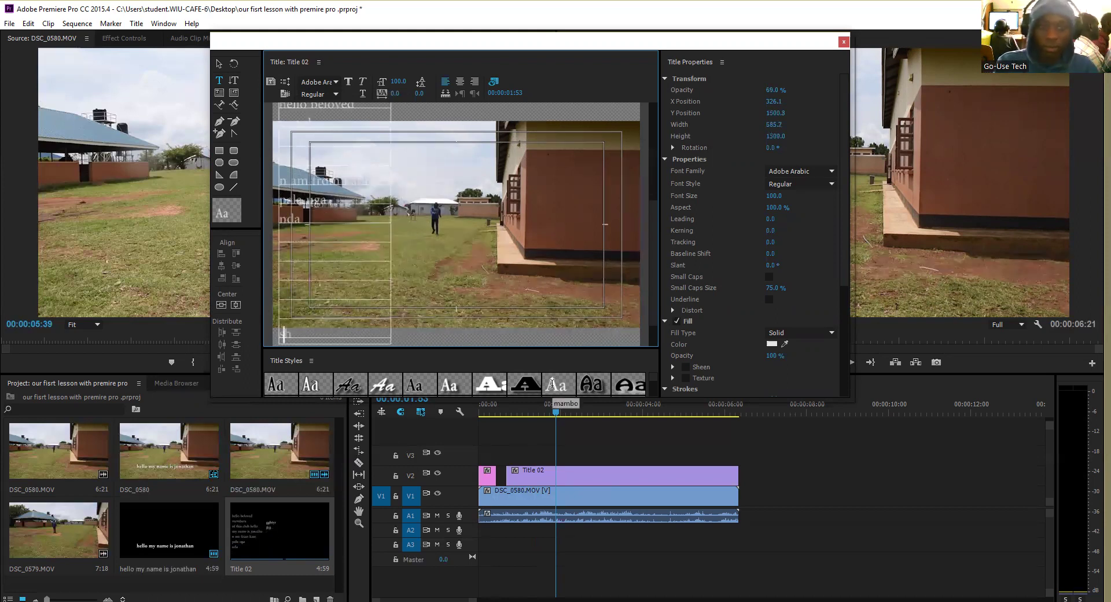
type("f")
key("Return")
type("ajh")
key("Return")
type("aj")
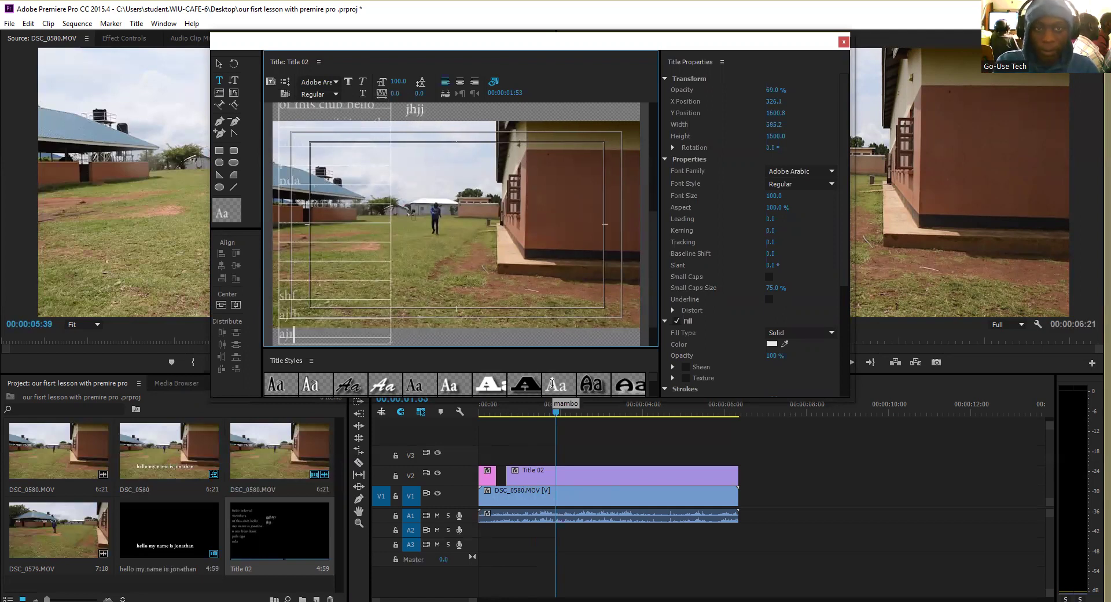
type("rrrrrrr")
key("Return")
type("d")
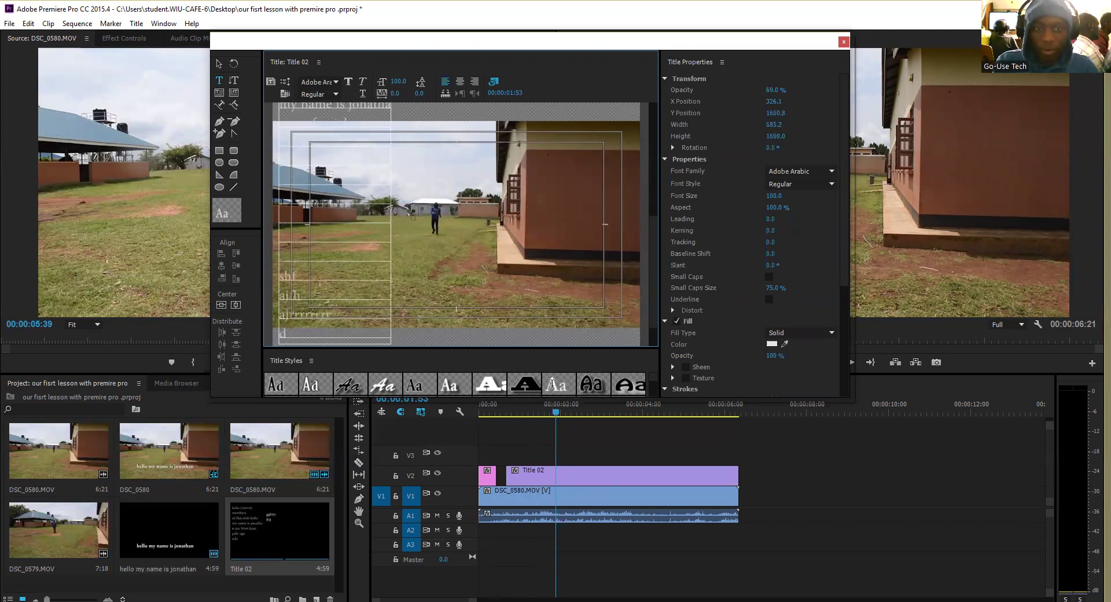
key("Return")
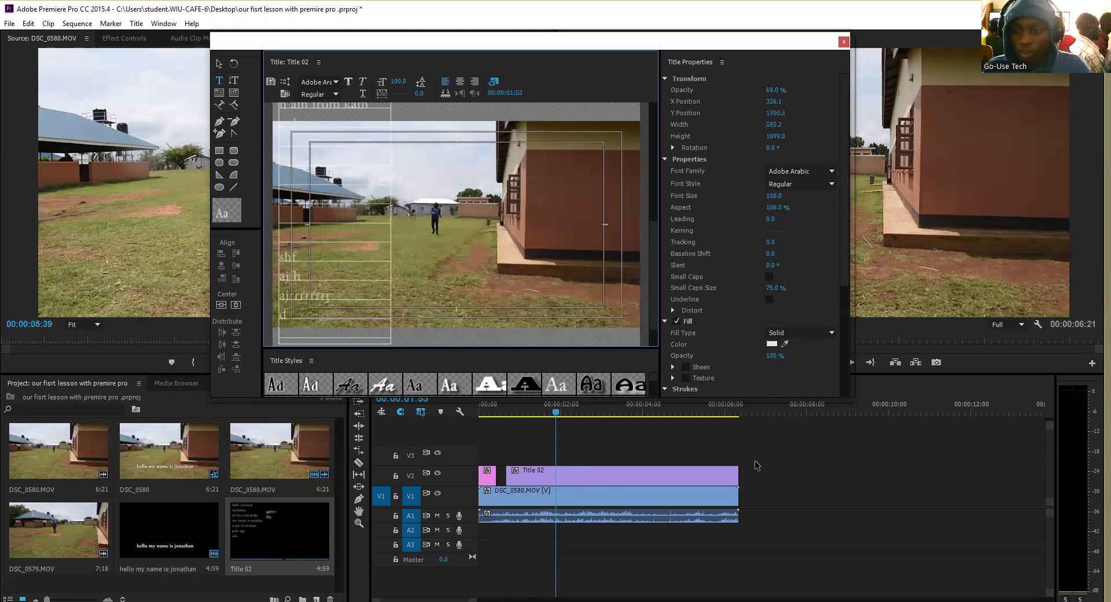
Extend the end of Title 02 on V2 to about 00:00:11:37 and preview the rolling text
left_click_drag(736, 475, 954, 475)
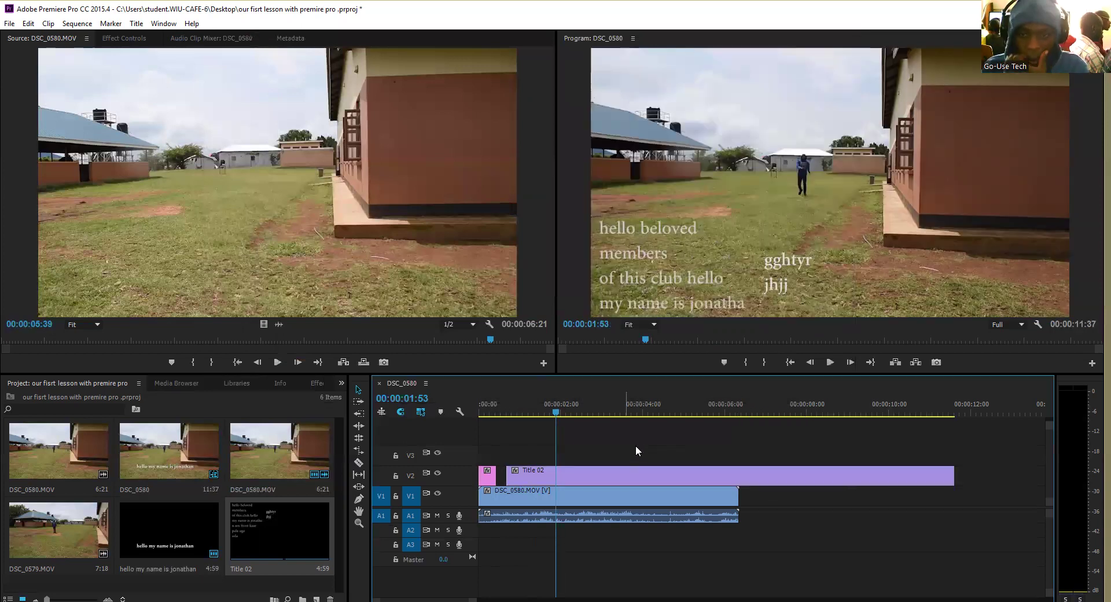
left_click(830, 362)
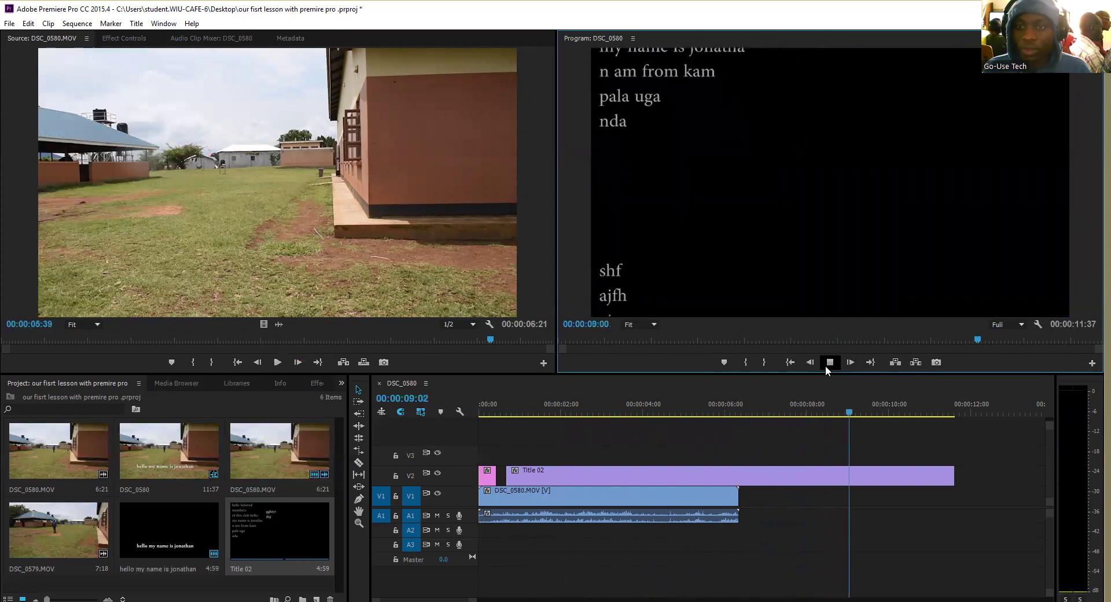
left_click(827, 364)
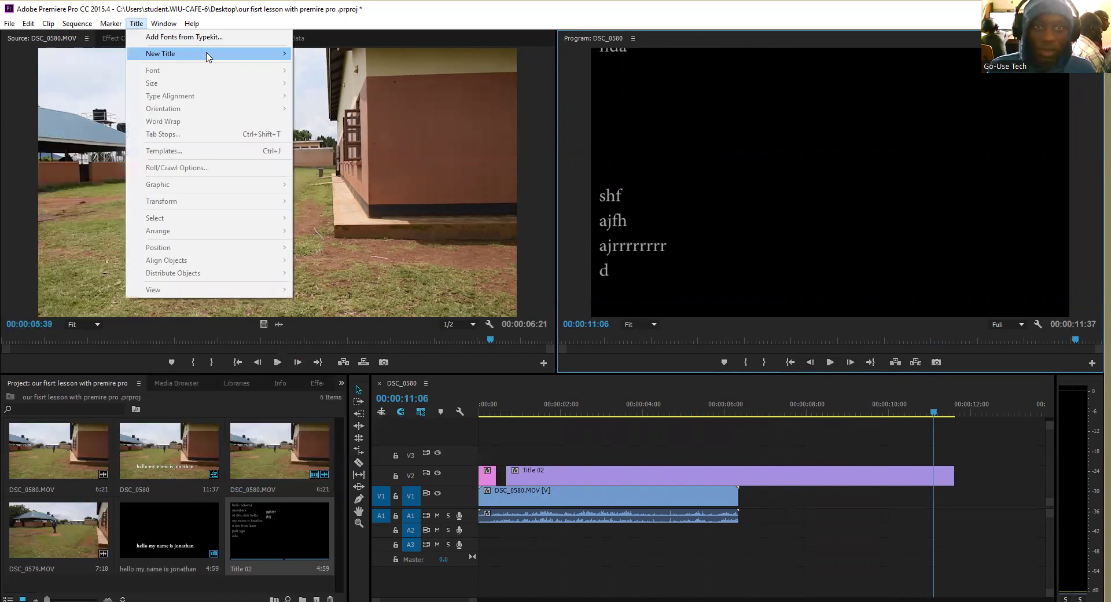
Create a new default crawl title named Title 03 at 1920 x 1080 and 59.94 fps
mouse_move(328, 75)
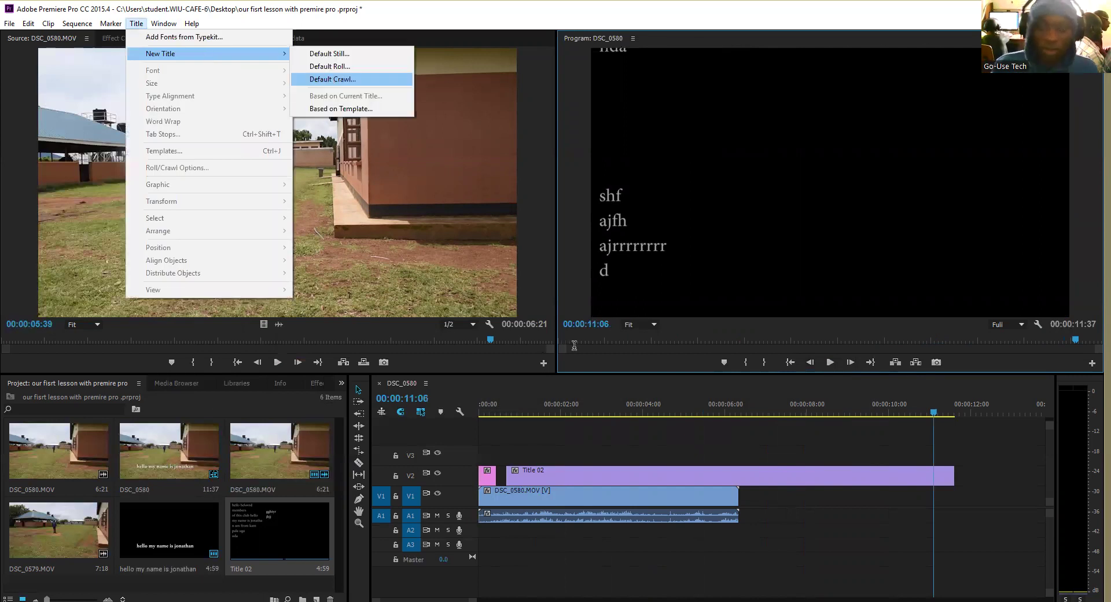
key("Return")
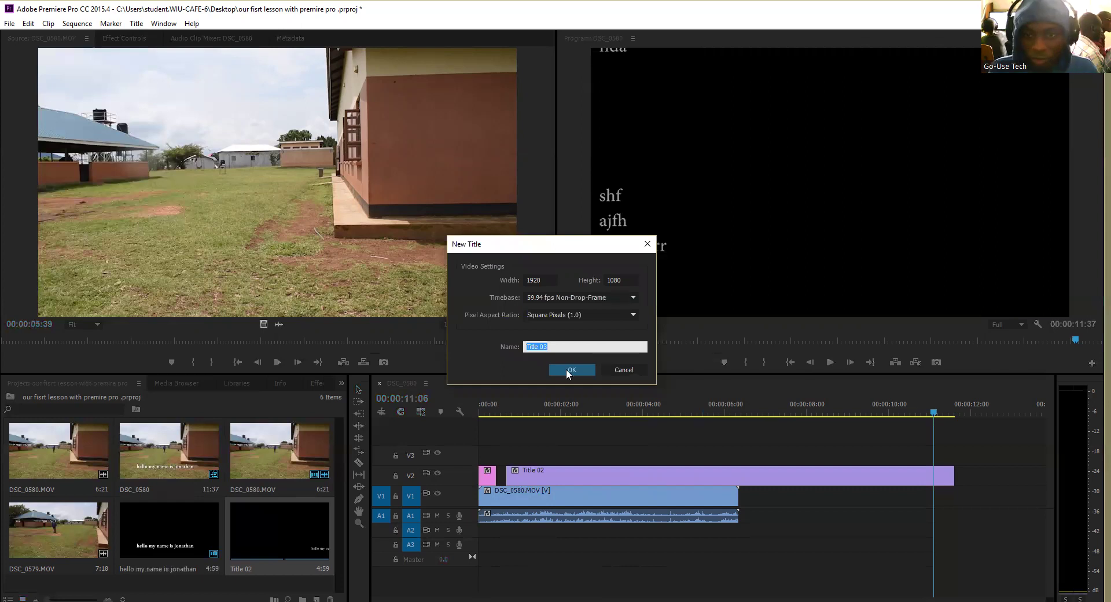
left_click(566, 369)
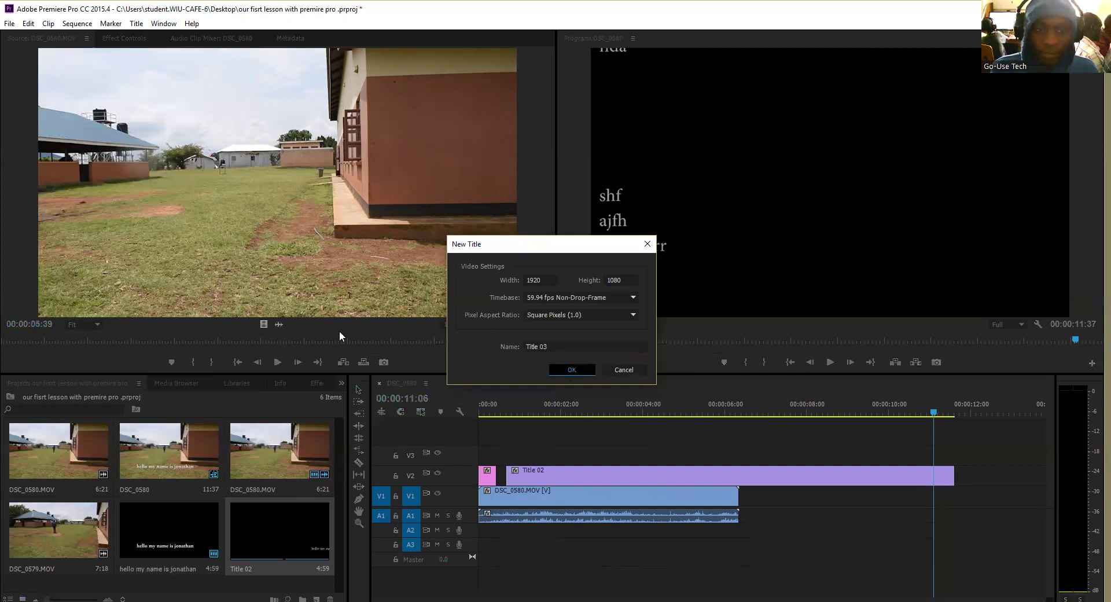
key("Return")
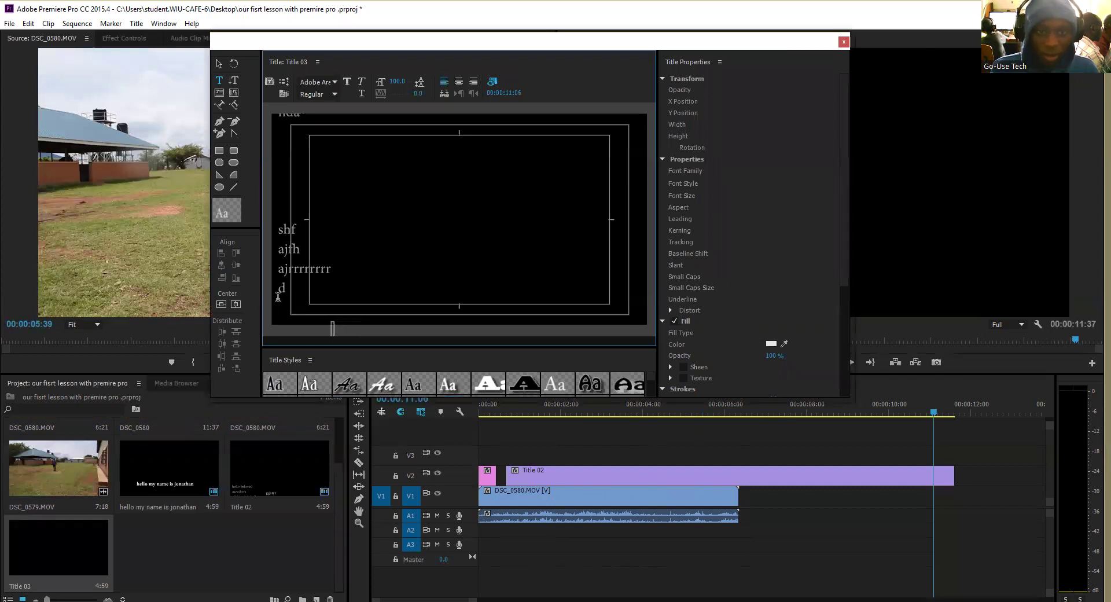
Enter a one-line name greeting low in the Title 03 frame, continued with "were do you come ffro, do you know maaaaay t s tyf"
left_click(280, 298)
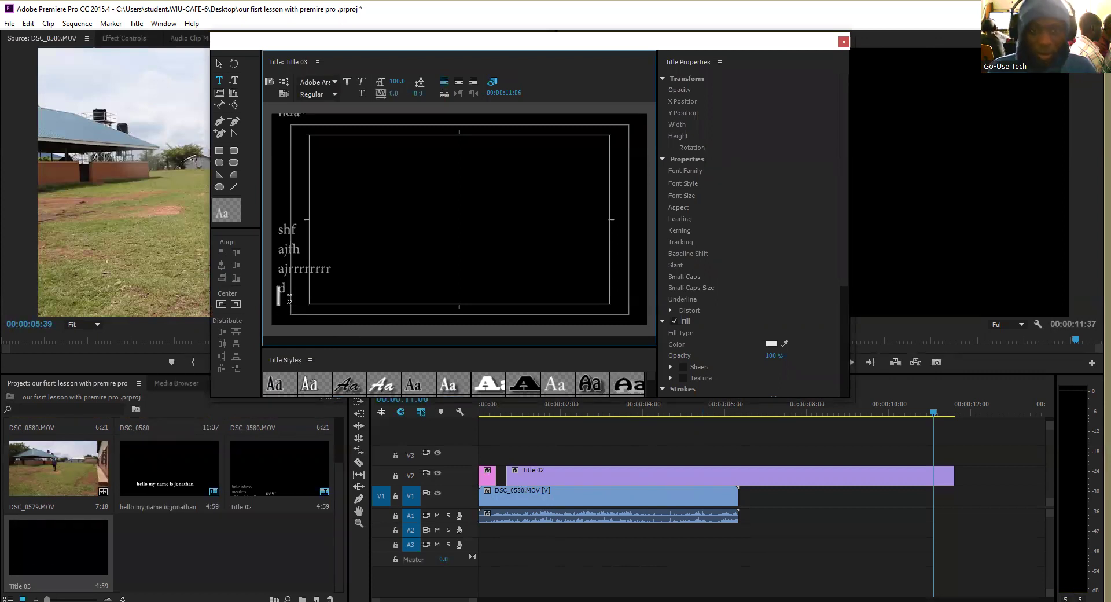
type("hello my name is jonathan")
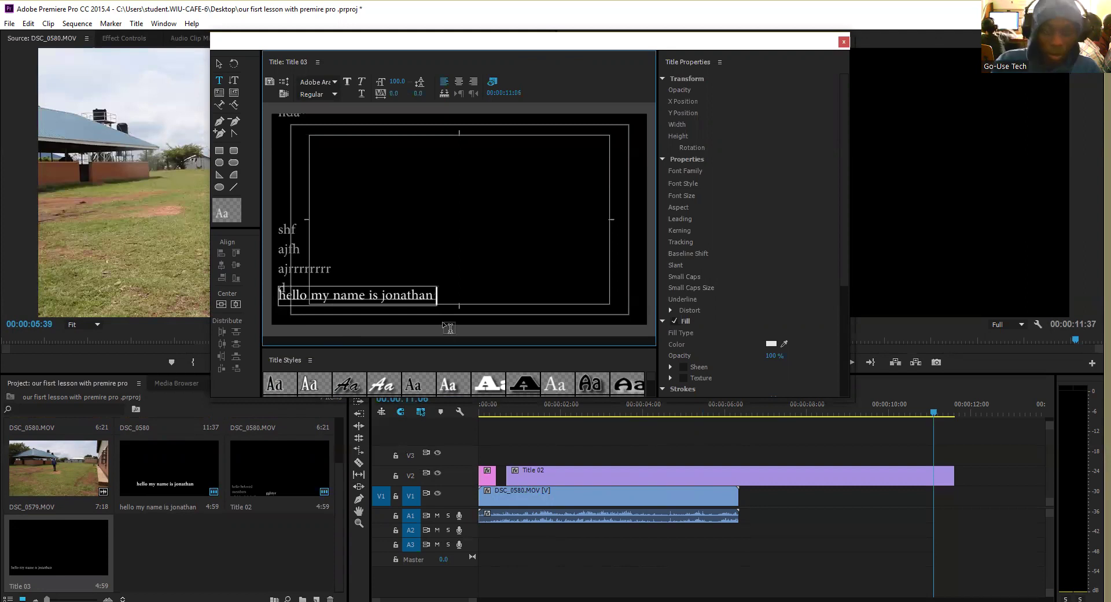
type("were do you come ffro,    do")
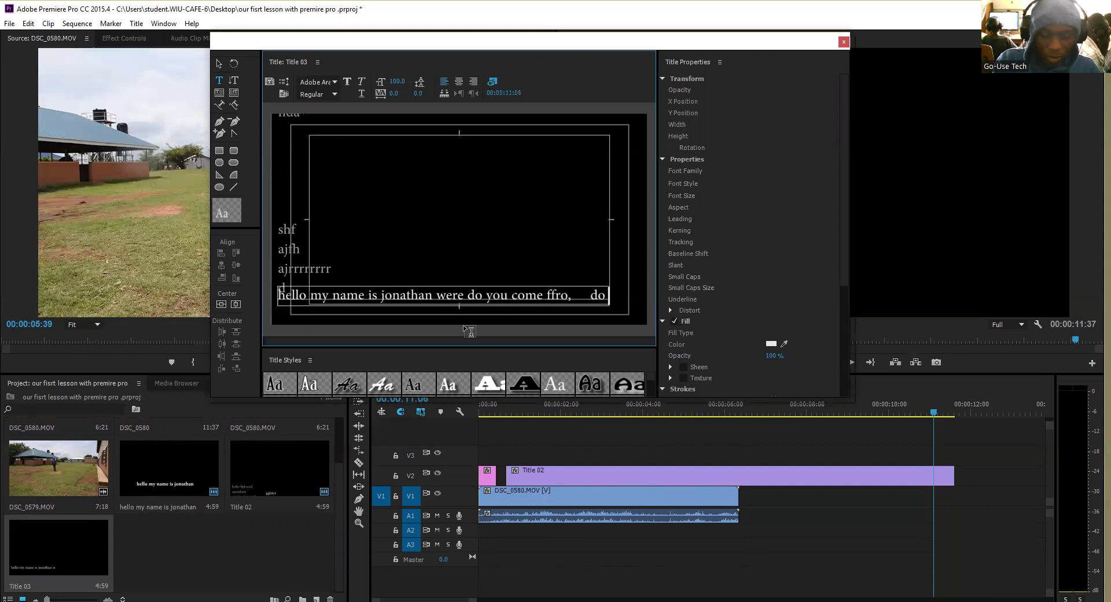
type(" you know")
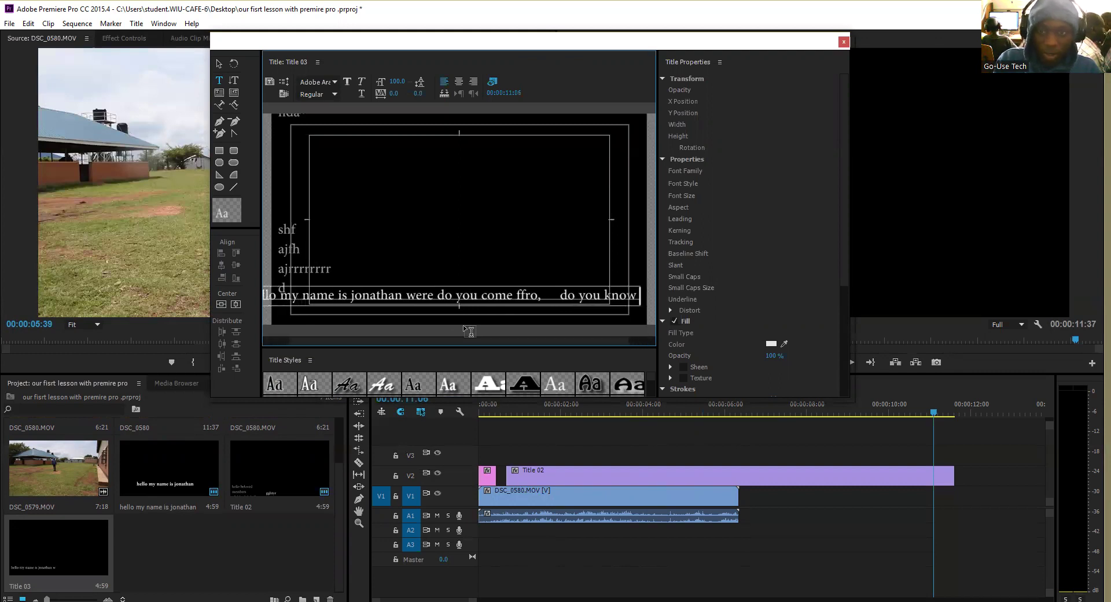
type(" maaaaay")
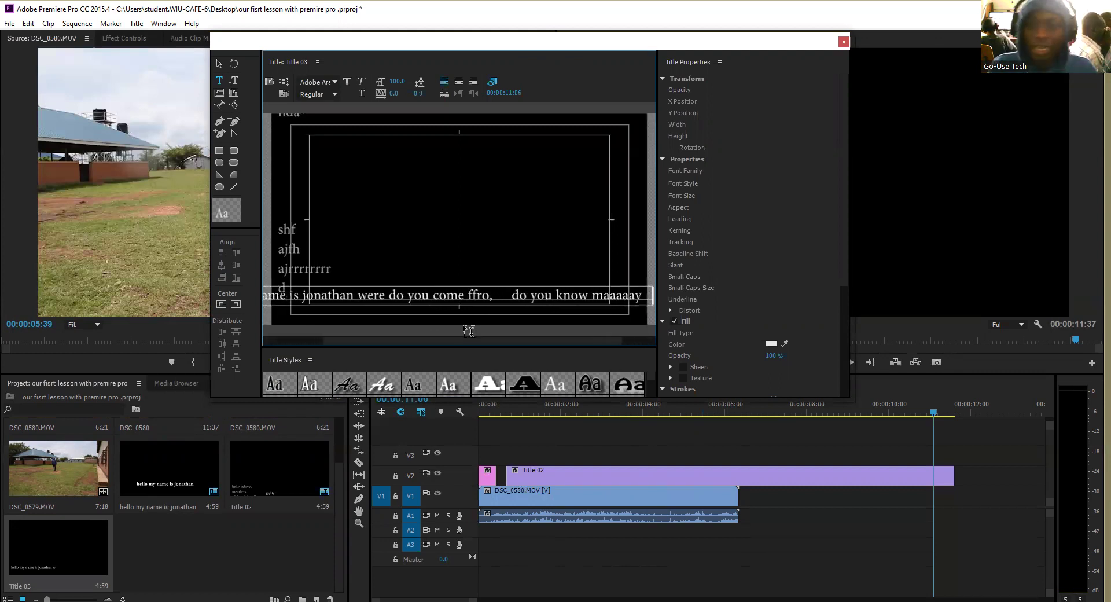
type("            t")
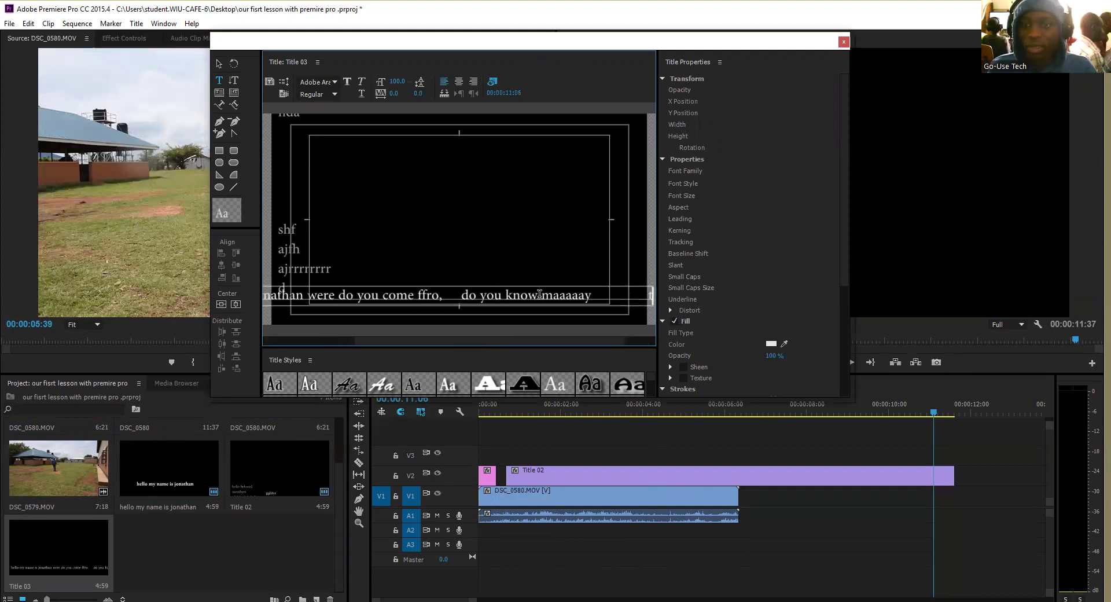
type("   s ty")
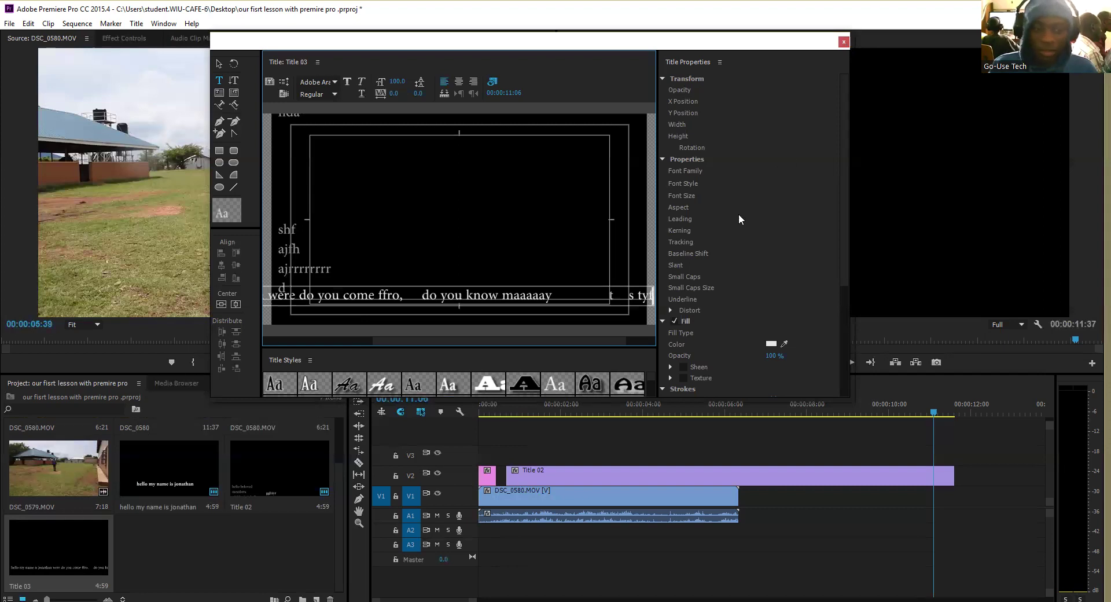
Place Title 03 at the start of track V3 and extend it to the end of Title 02
left_click(51, 556)
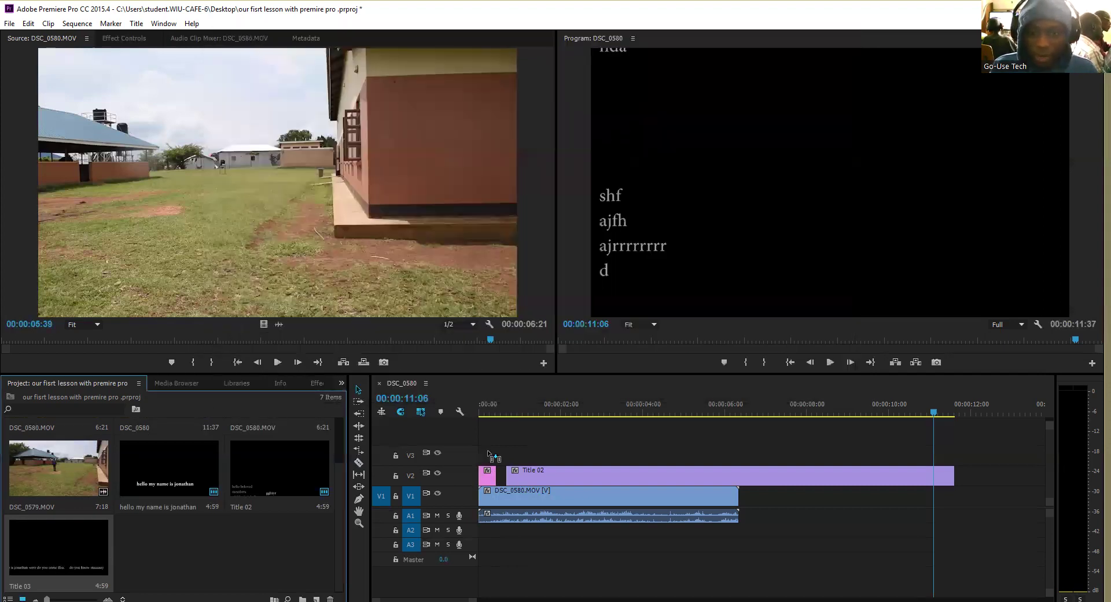
left_click_drag(489, 454, 481, 454)
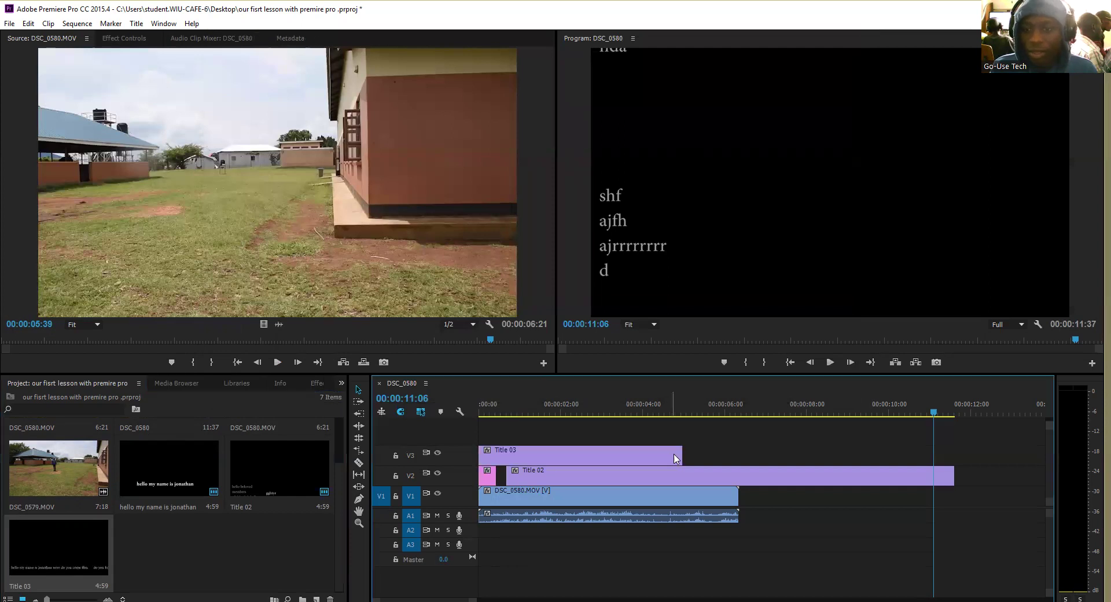
left_click_drag(680, 454, 948, 454)
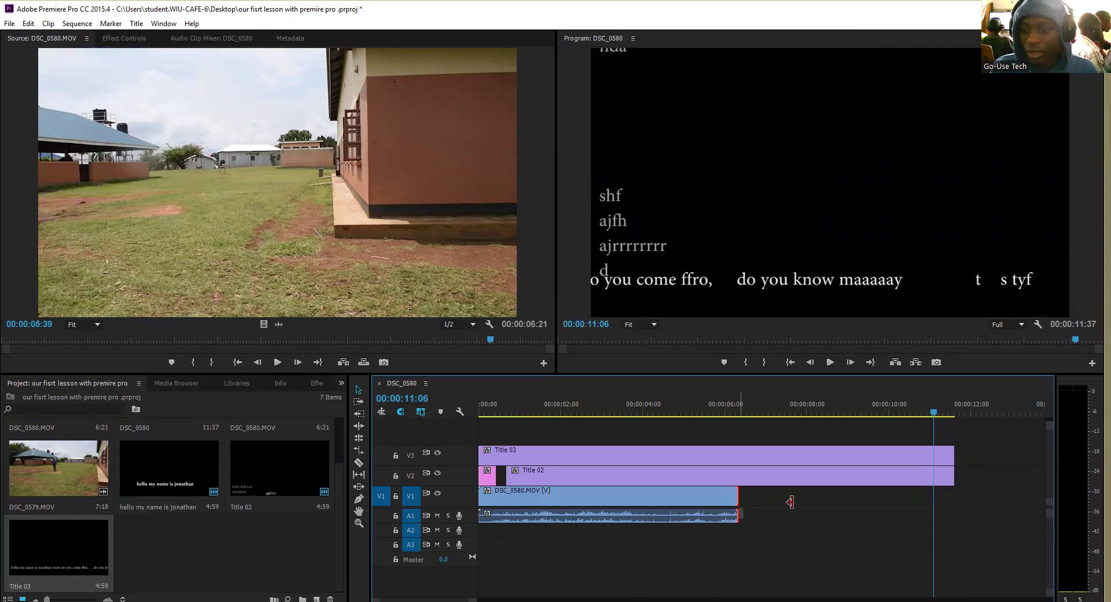
Try to extend the DSC_0580.MOV clip on V1 beyond its end, and return the sequence to its start to view the titles
left_click_drag(903, 501, 936, 501)
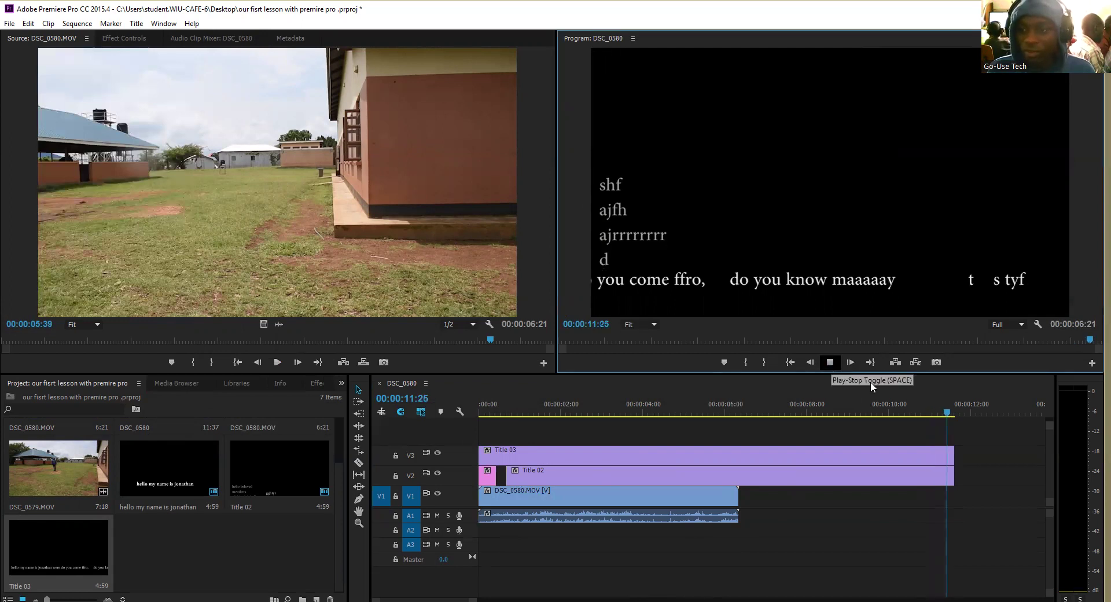
left_click_drag(954, 413, 412, 475)
left_click(789, 363)
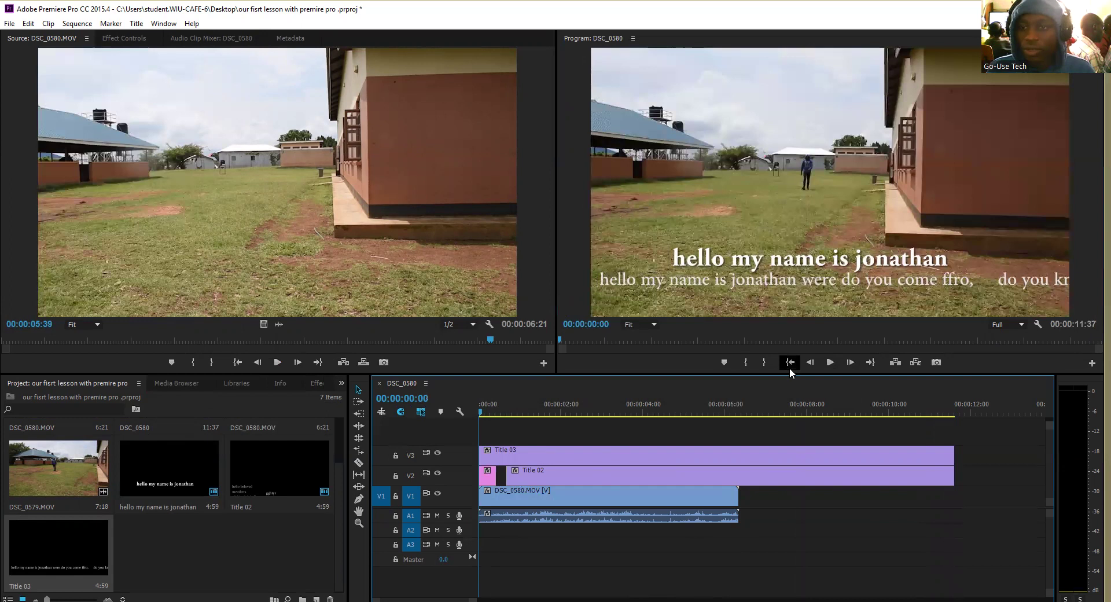
Reopen Title 03, set its text's Y position to 1040 and apply the Birch Std title style
double_click(83, 550)
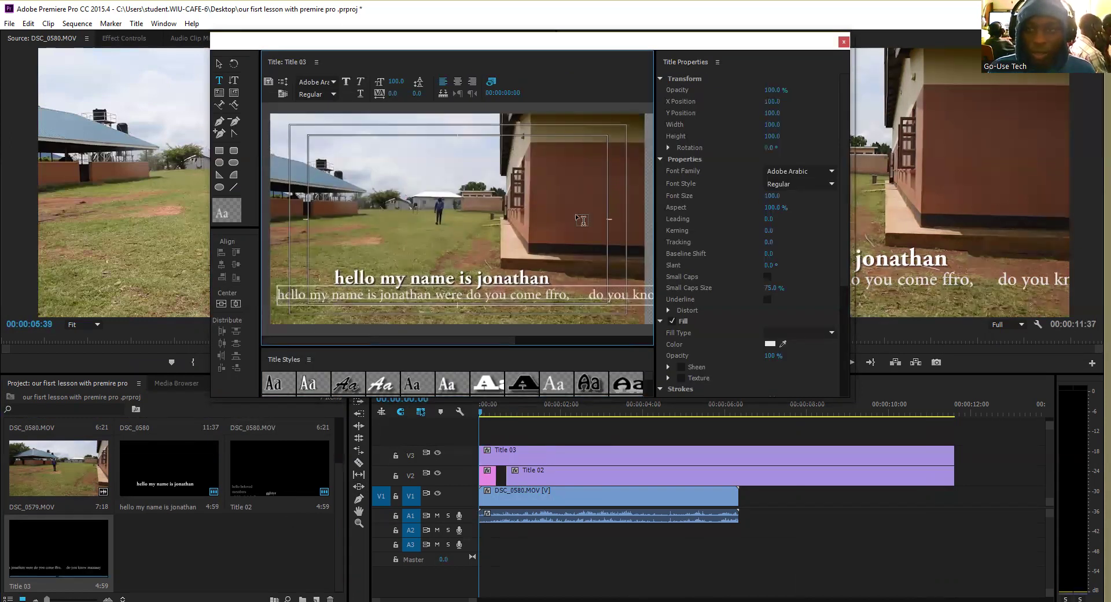
left_click(777, 117)
left_click_drag(779, 118, 999, 155)
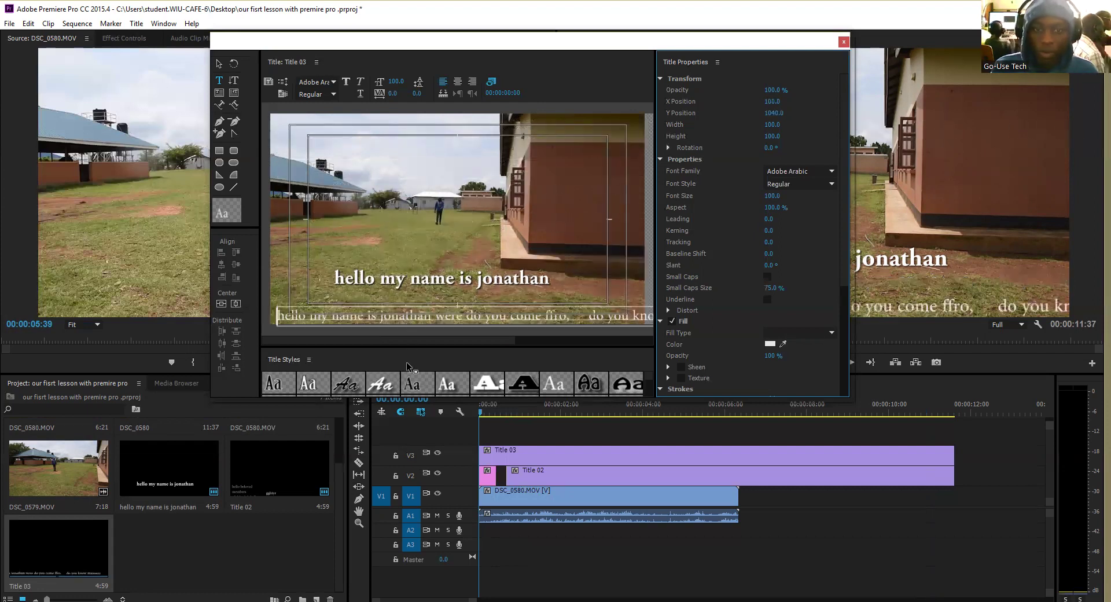
left_click(380, 391)
left_click(306, 387)
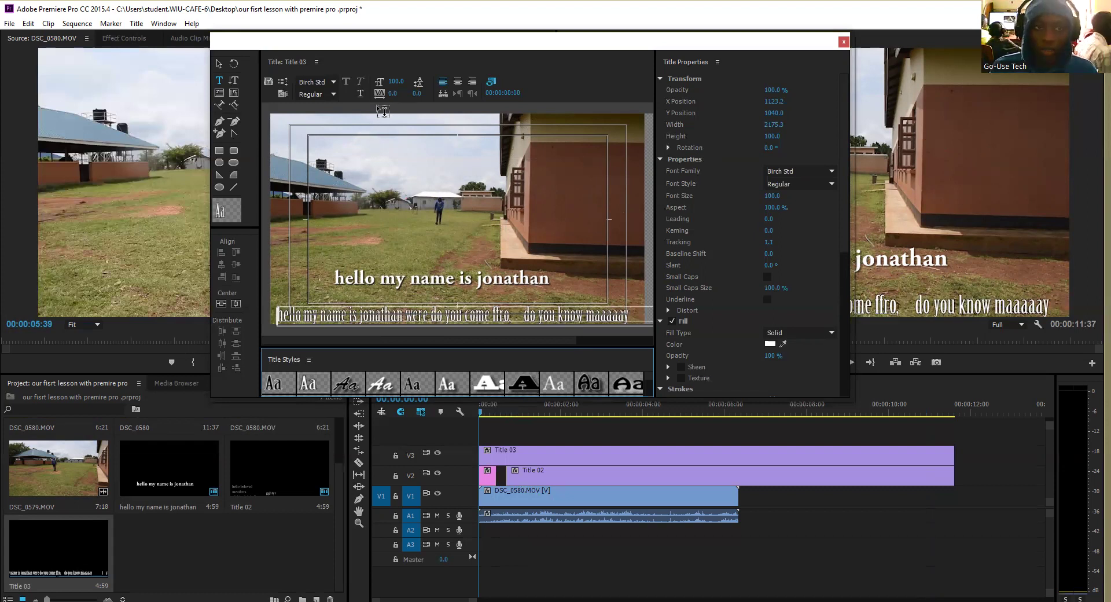
Set the fill color of the Title 03 text to purple AF17C5
left_click(772, 345)
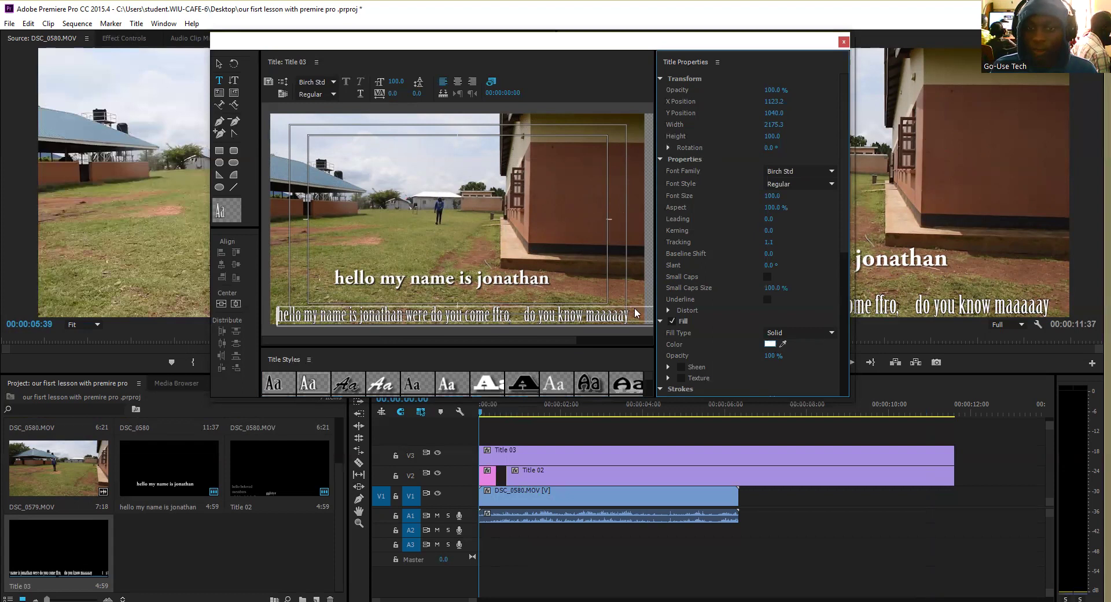
left_click(585, 311)
left_click(561, 402)
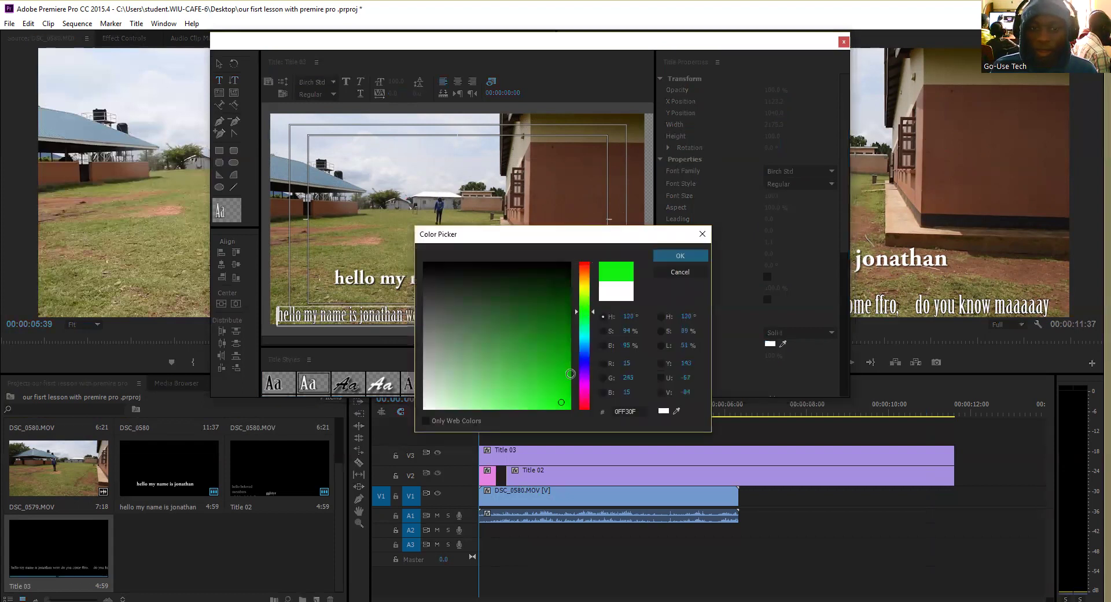
left_click(585, 382)
left_click(557, 315)
left_click(553, 376)
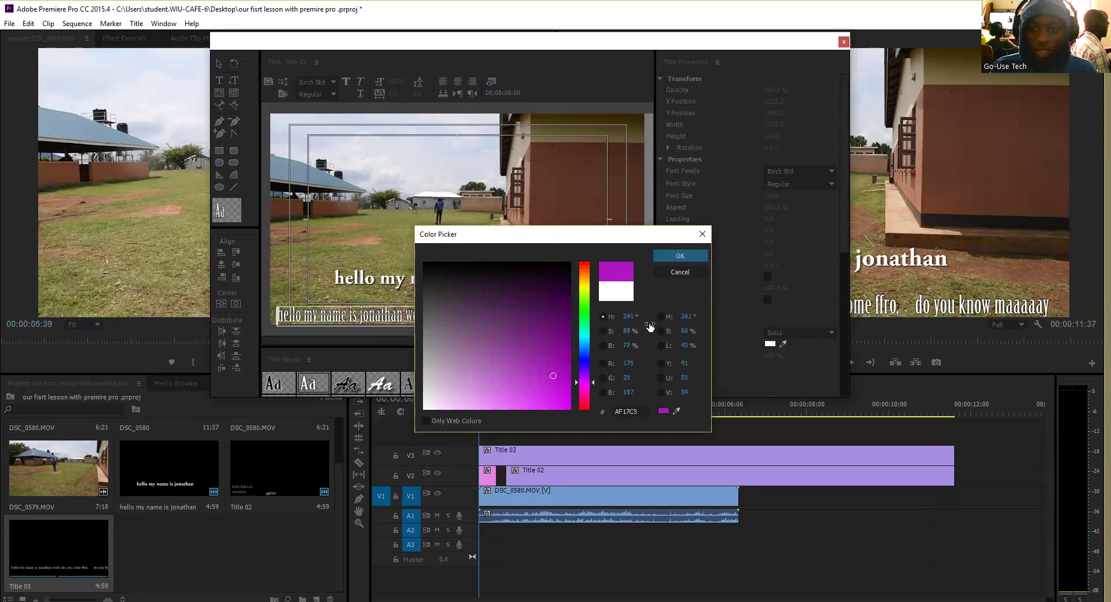
left_click(680, 259)
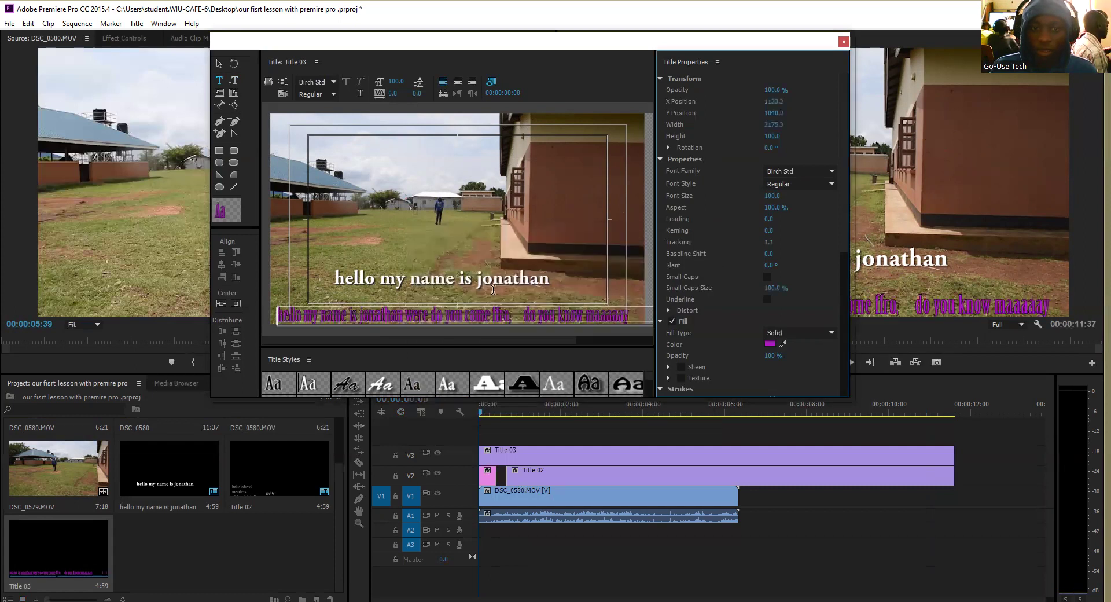
Close the Title 03 editor and play the sequence from its start to preview the recolored crawling text over the footage
left_click(843, 41)
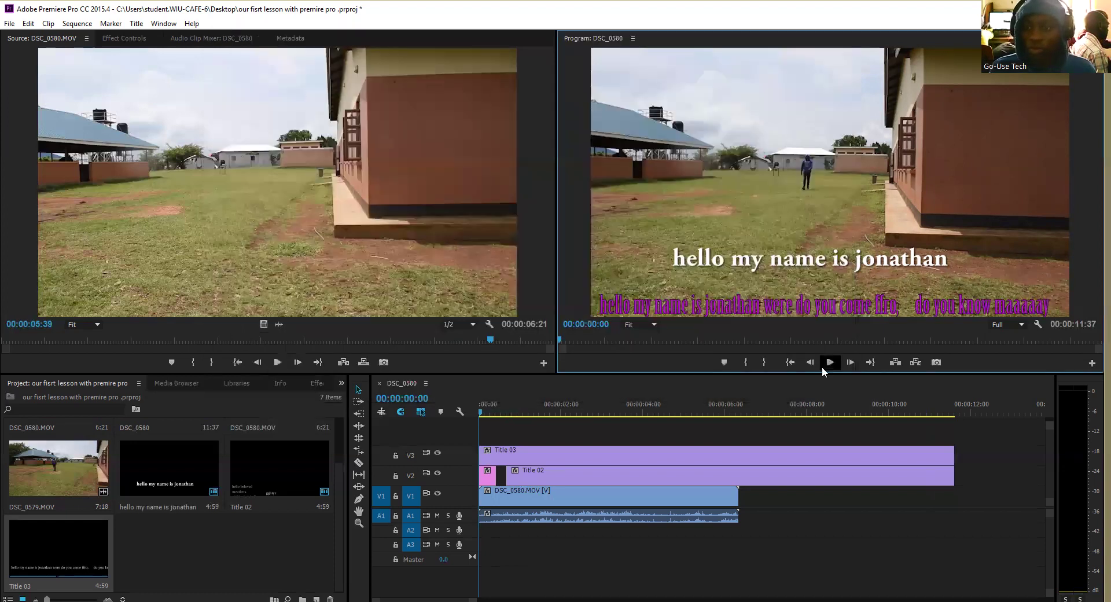
left_click(826, 362)
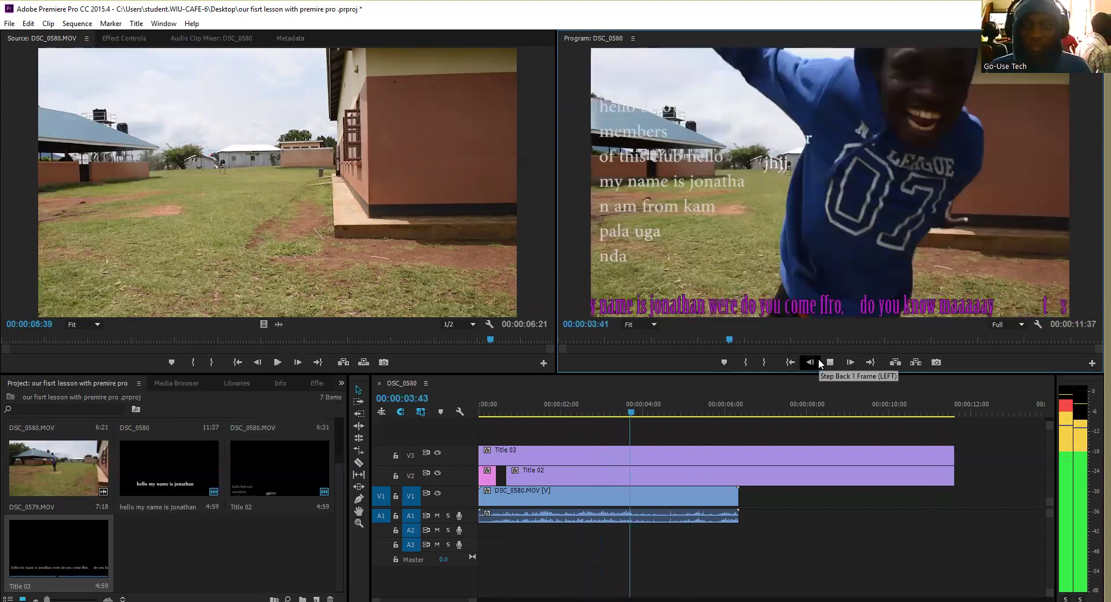
left_click(131, 25)
left_click(135, 24)
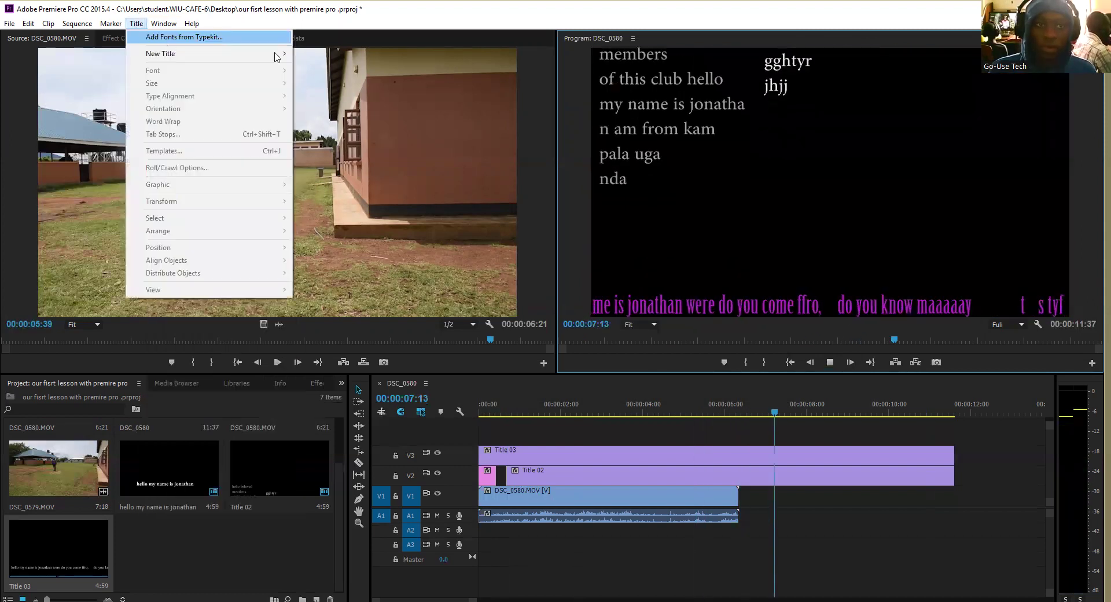
mouse_move(275, 54)
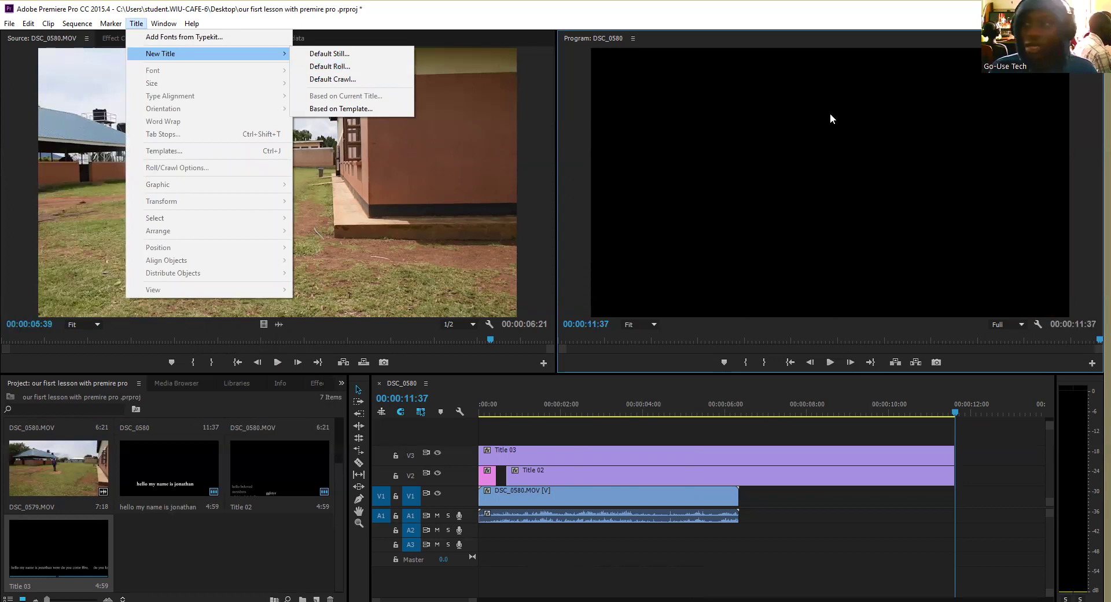
left_click(959, 80)
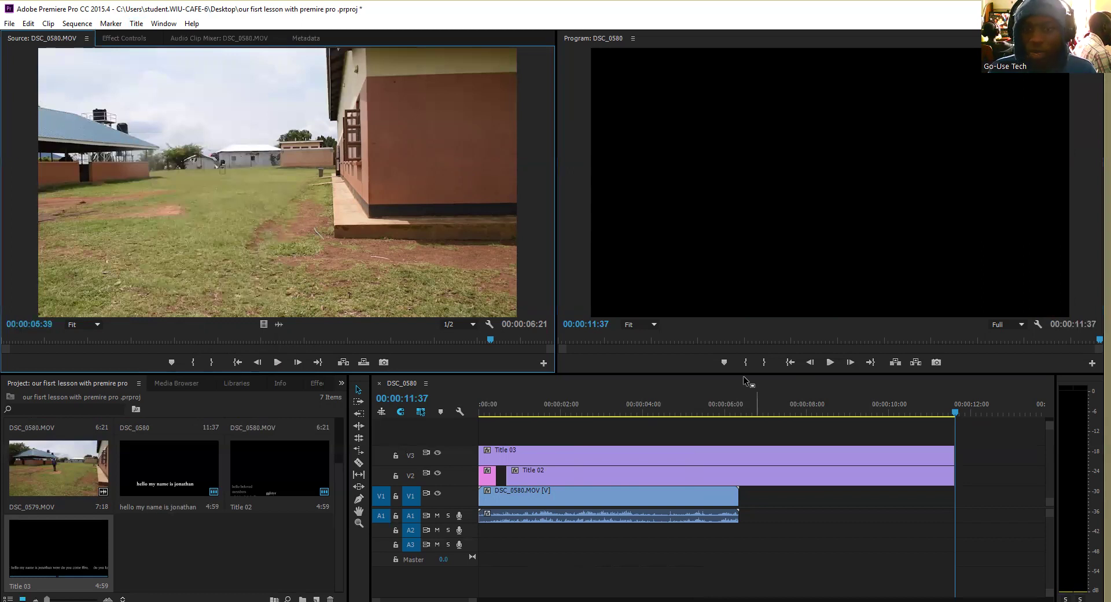
Replay the sequence from the beginning to review the still, rolling and crawling titles together
left_click(830, 361)
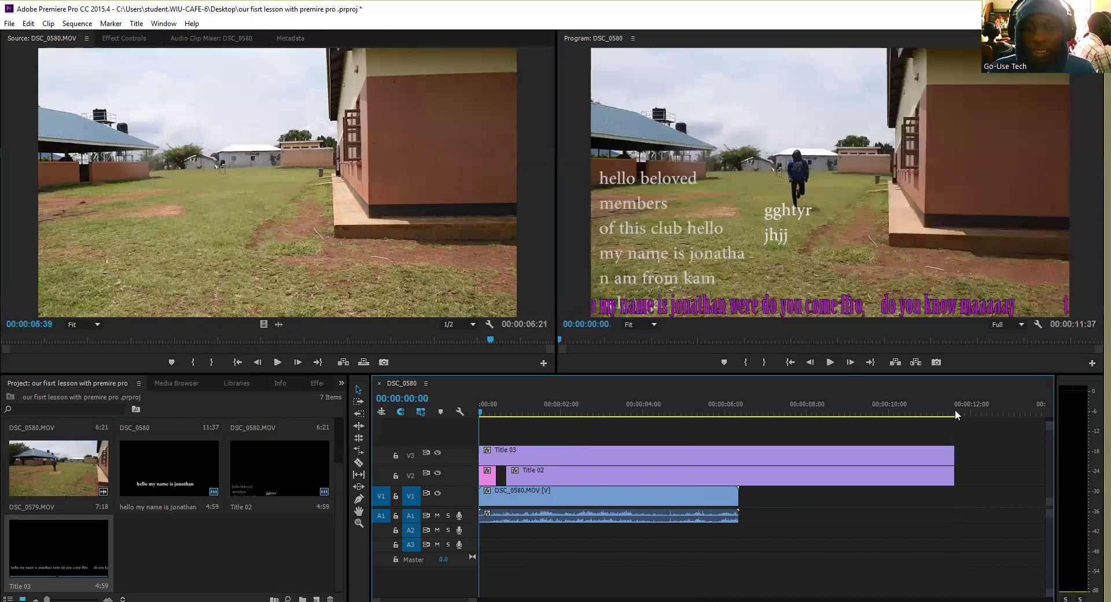
left_click(830, 366)
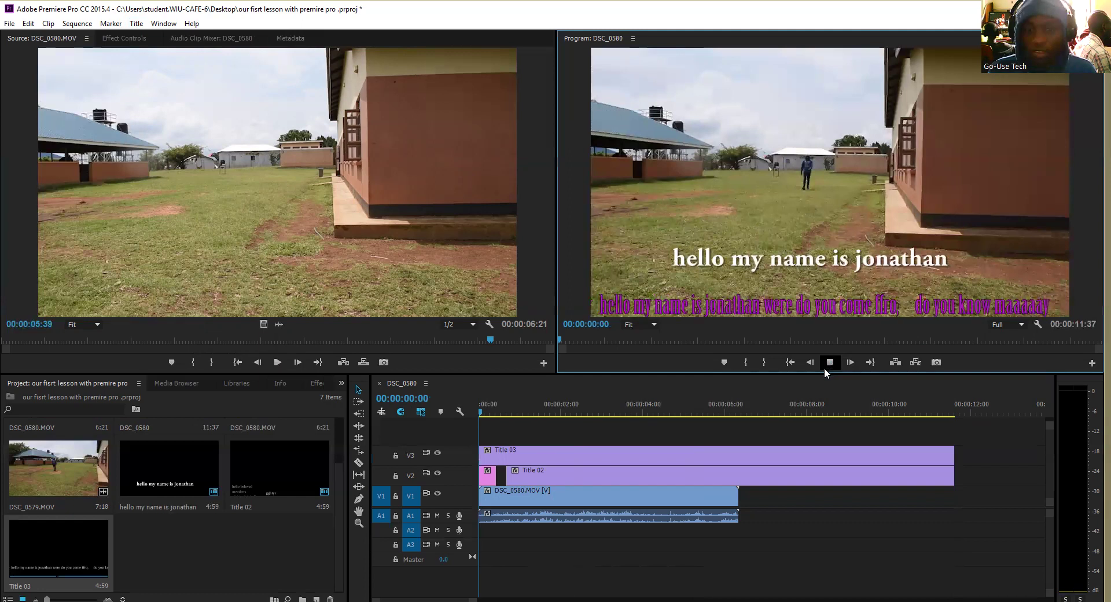